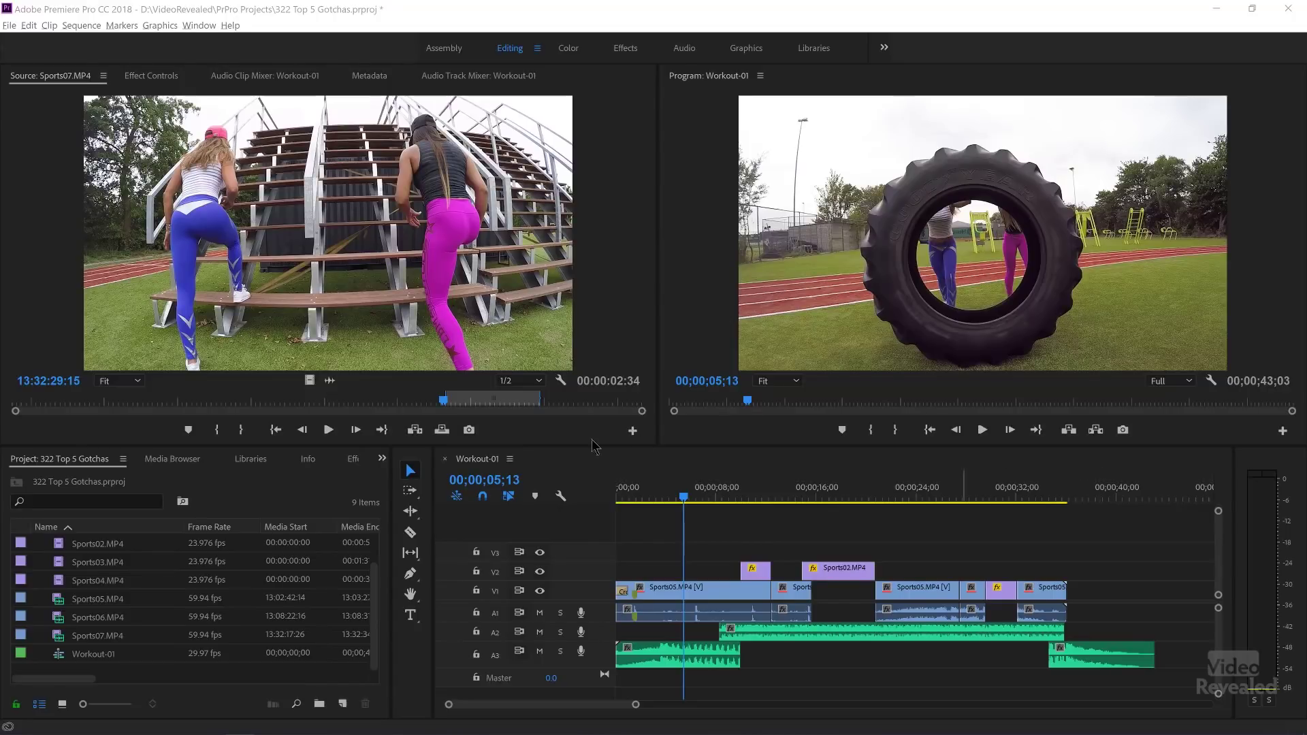
Select the Sports01.MP4 clip in the project and turn on the preview area.
scroll(83, 596, "up", 2)
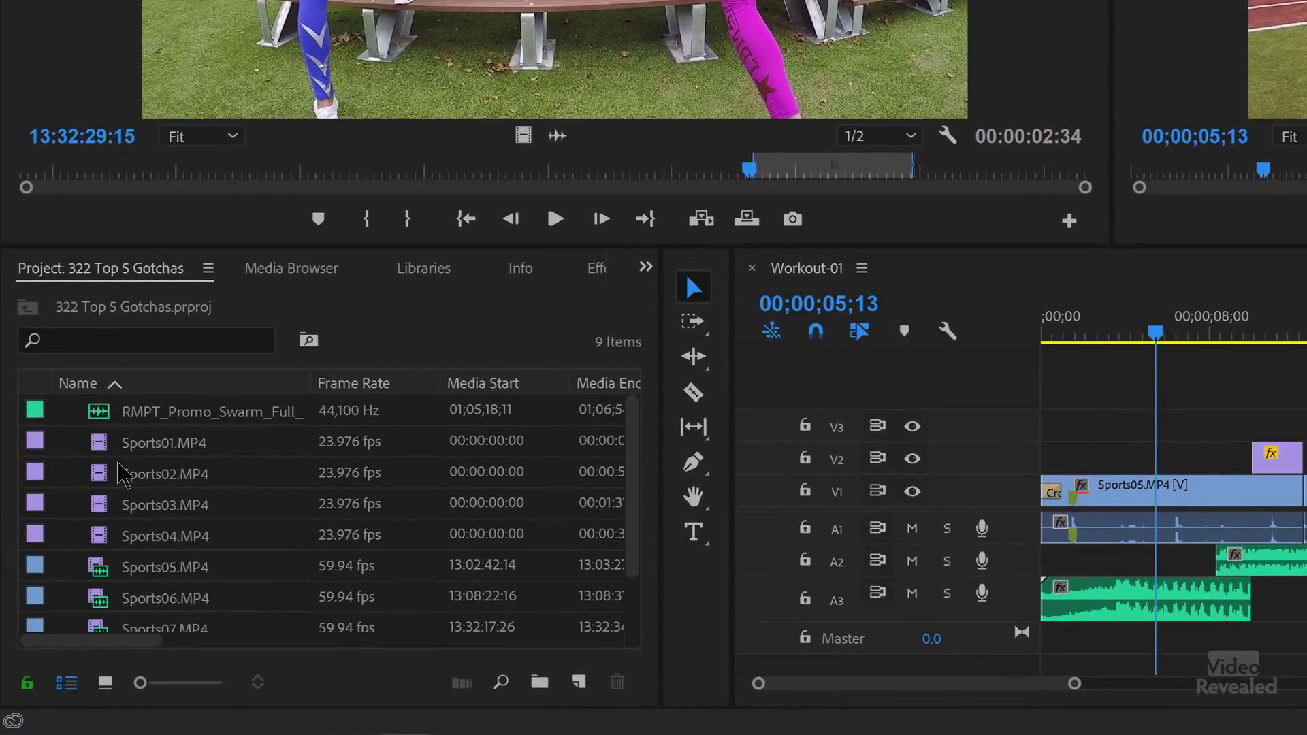
left_click(105, 451)
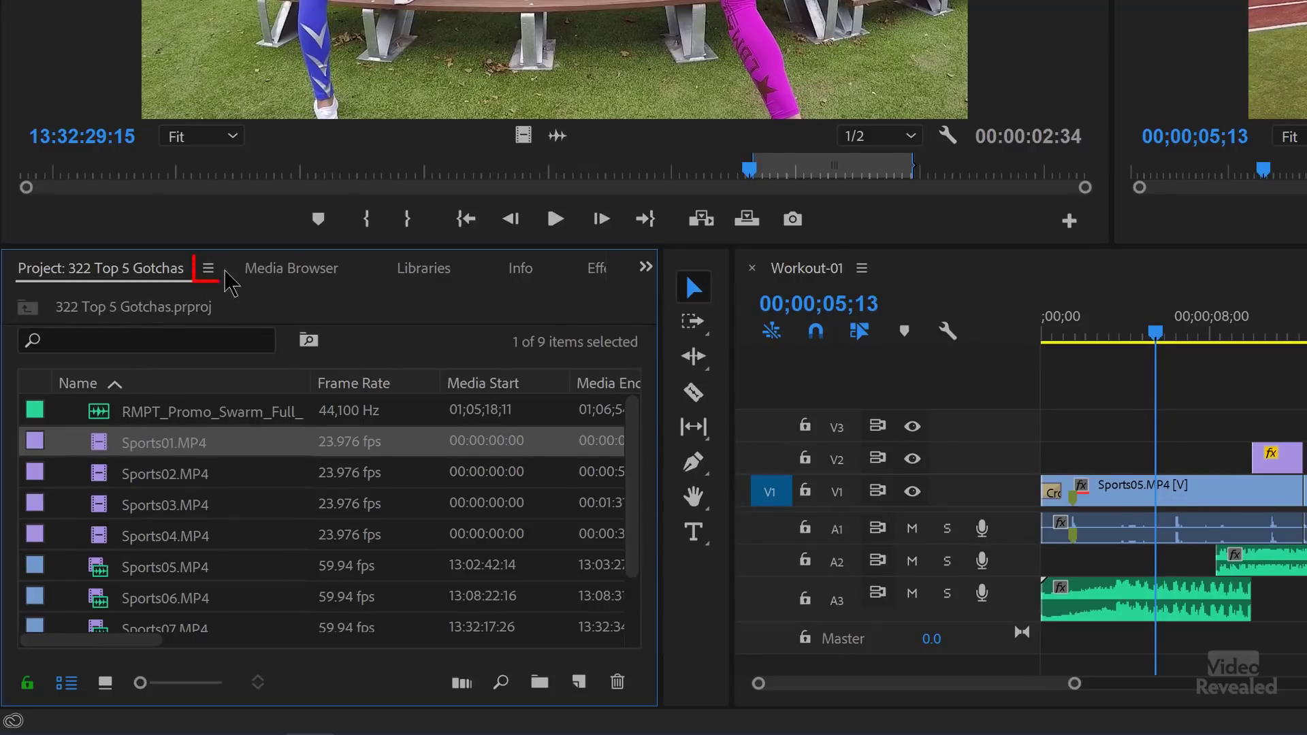
left_click(208, 270)
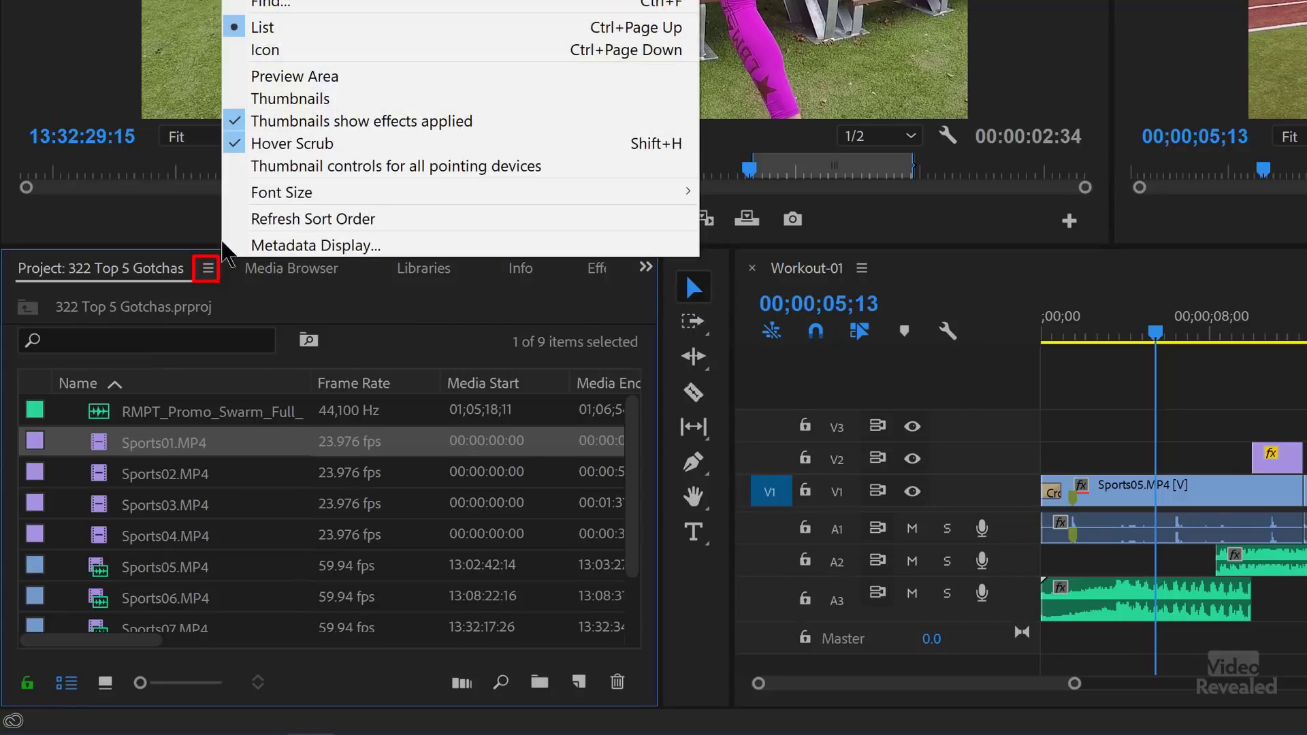
left_click(300, 81)
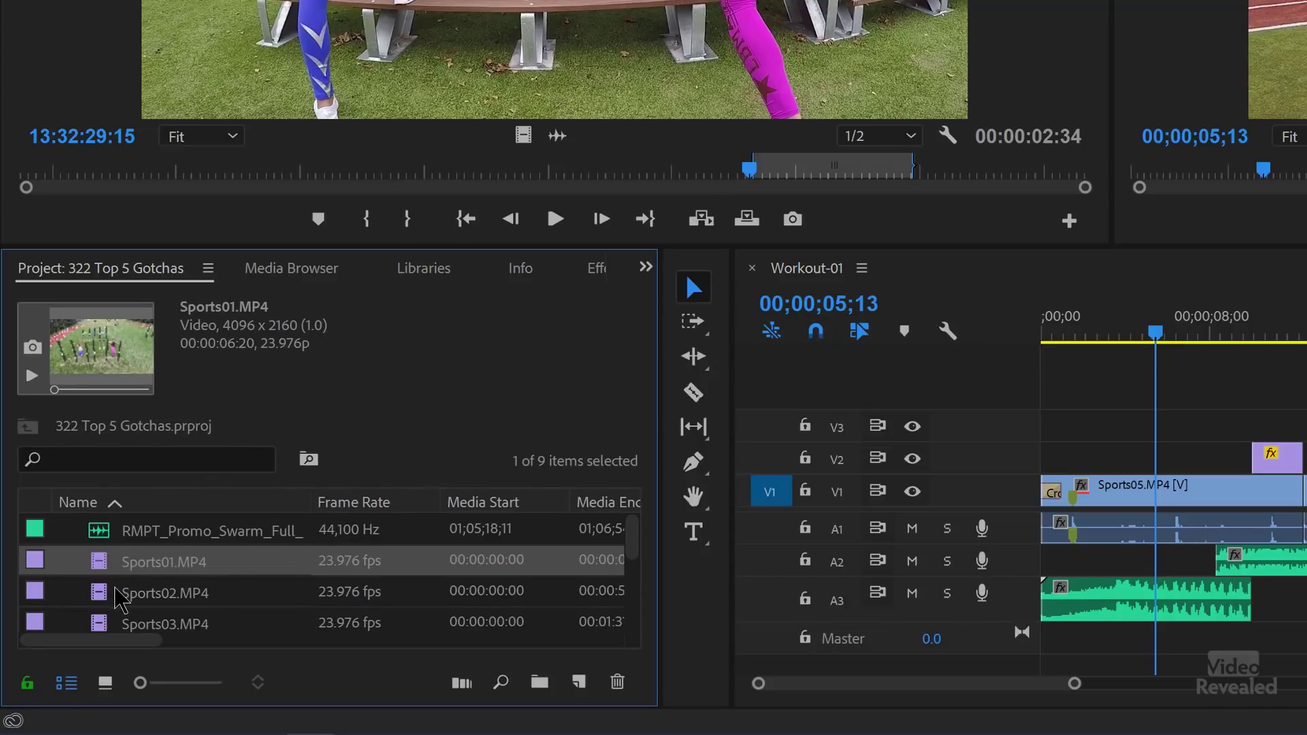
Compare the preview details of the Sports02.MP4, Sports04.MP4 and Sports05.MP4 clips, checking frame size, frame rate and audio.
left_click(120, 593)
scroll(119, 599, "down", 1)
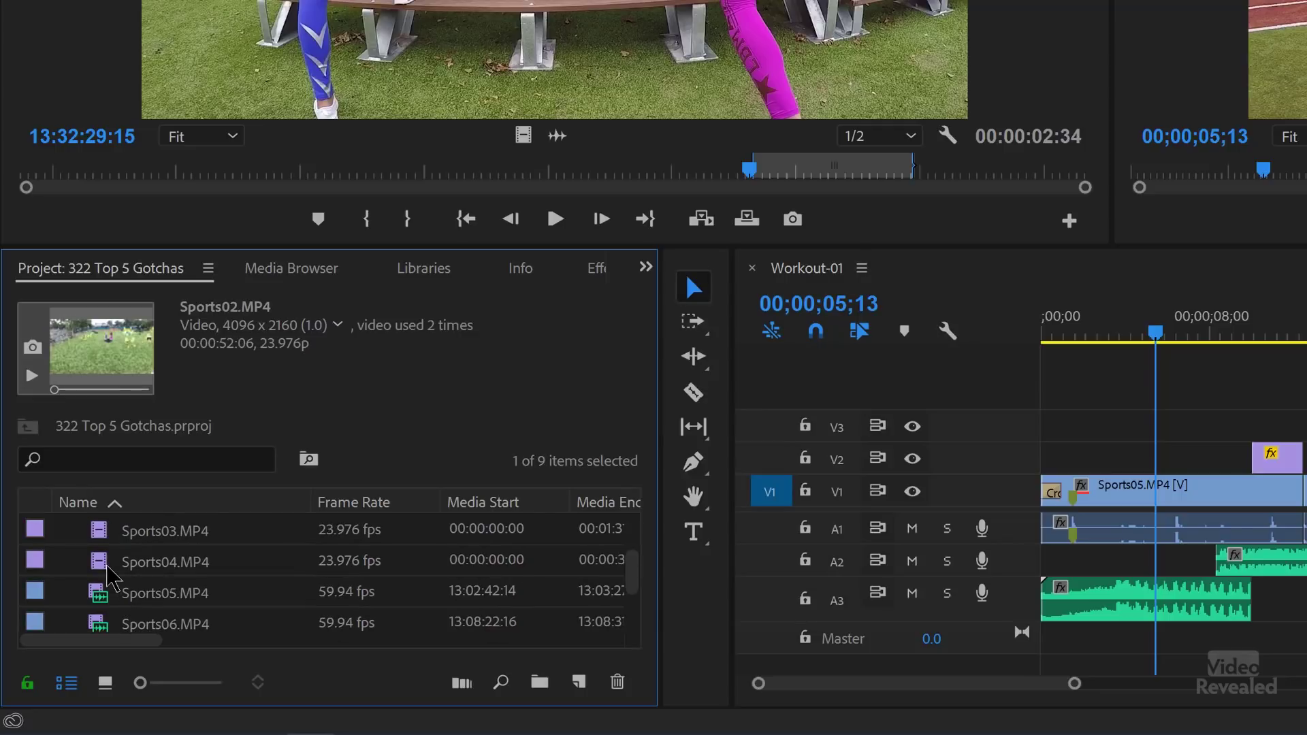
left_click(101, 591)
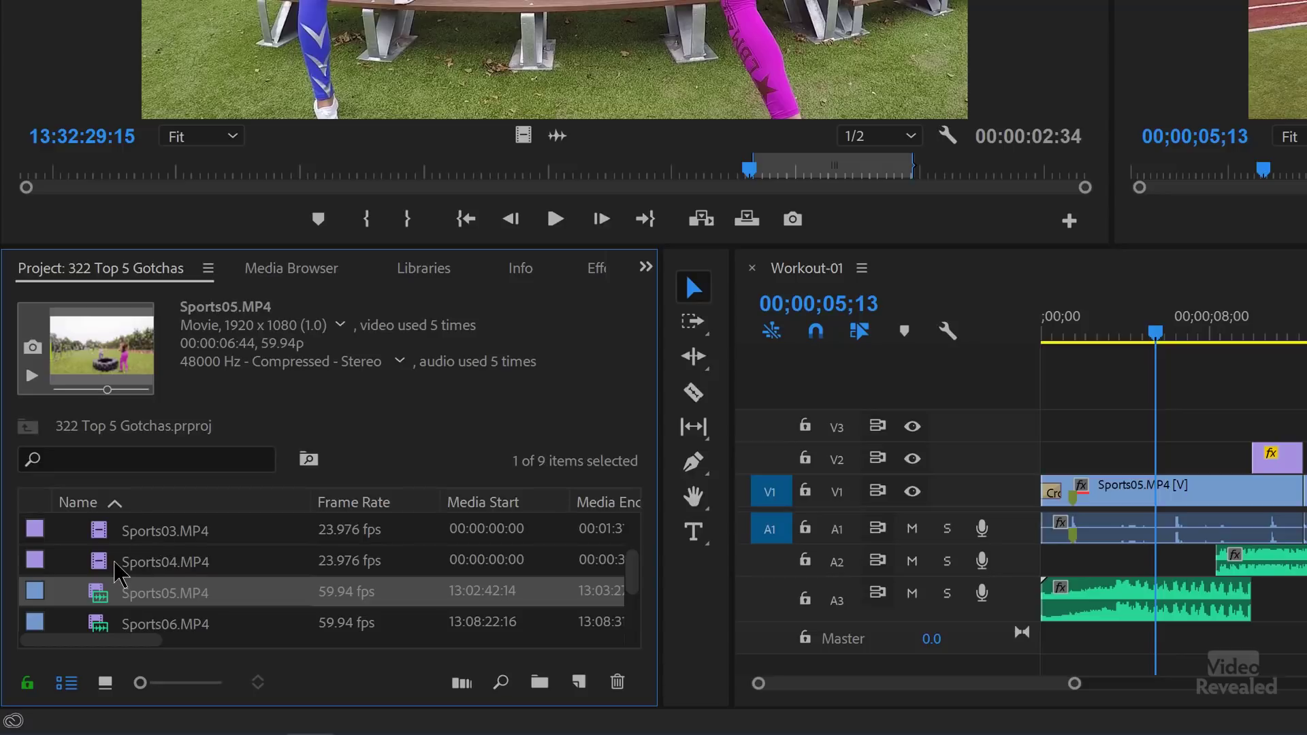
left_click(100, 564)
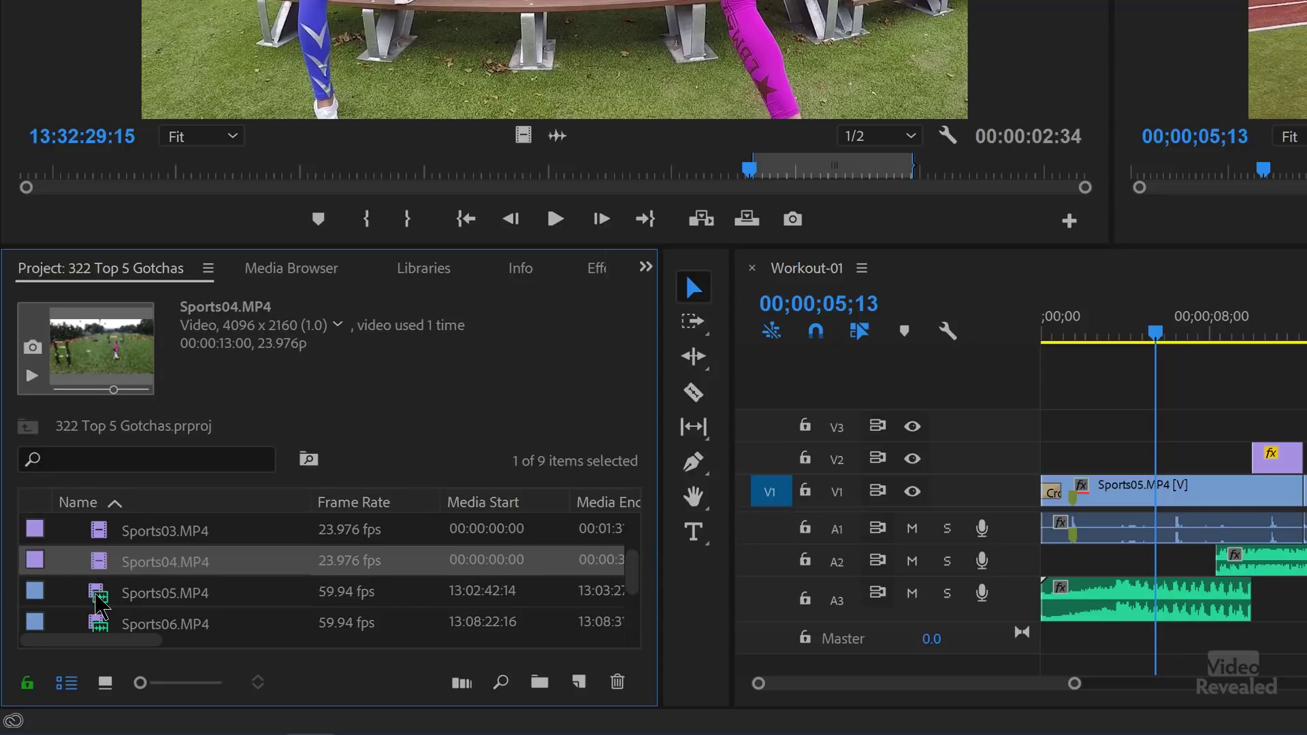
left_click(96, 594)
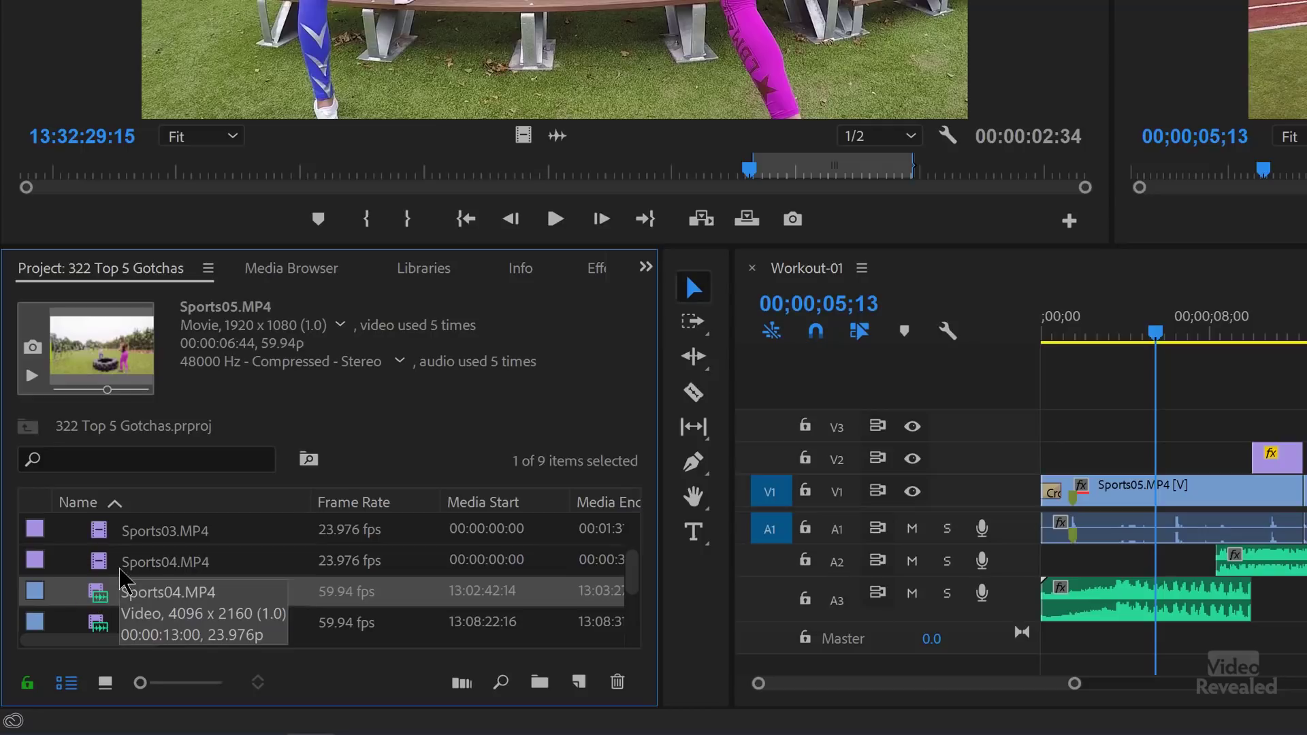
left_click(101, 557)
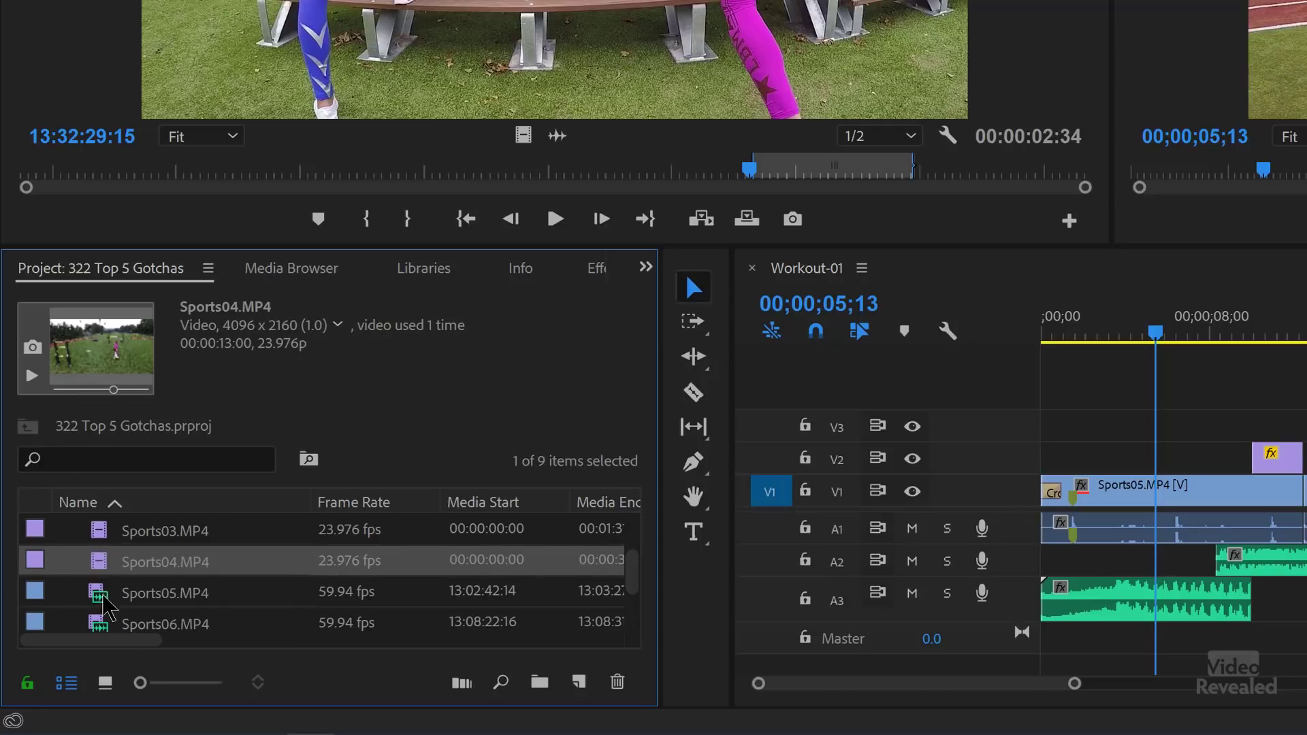
left_click(99, 595)
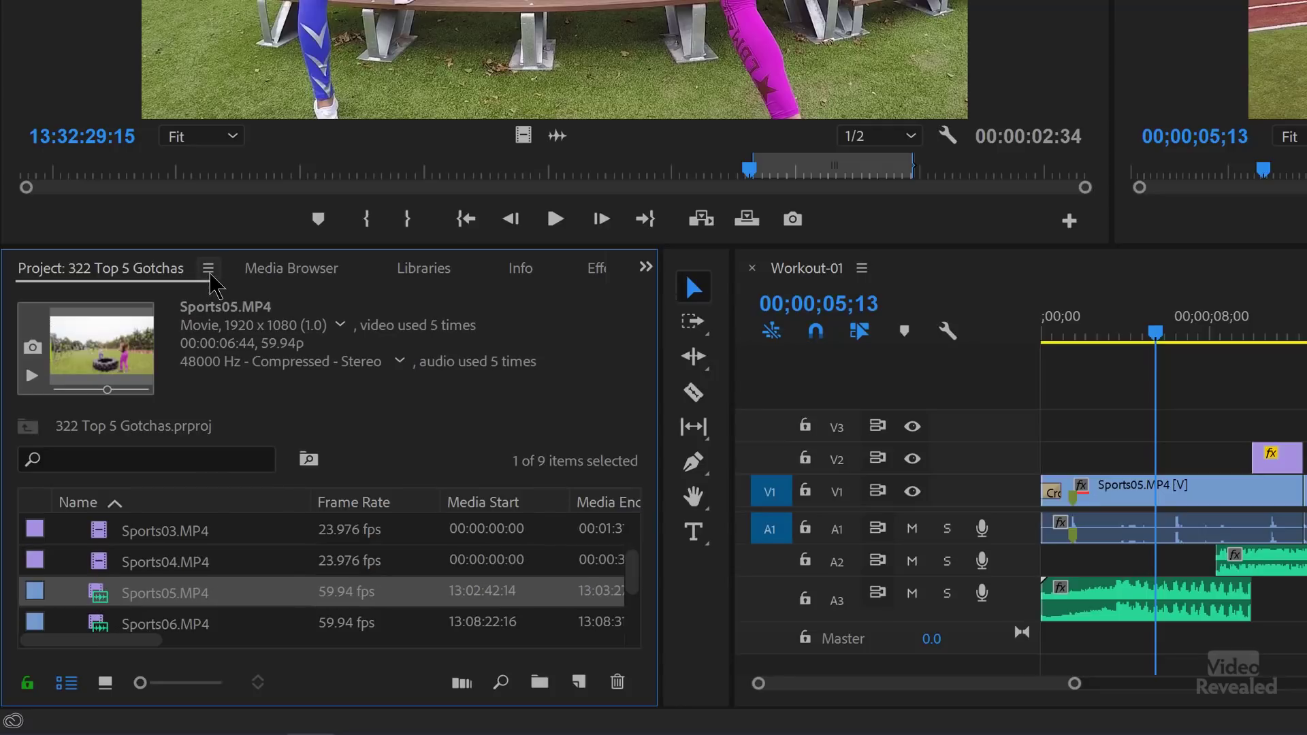
Turn off the preview area and bring the Video Info and Audio Info columns of the project list into view.
left_click(208, 270)
left_click(271, 161)
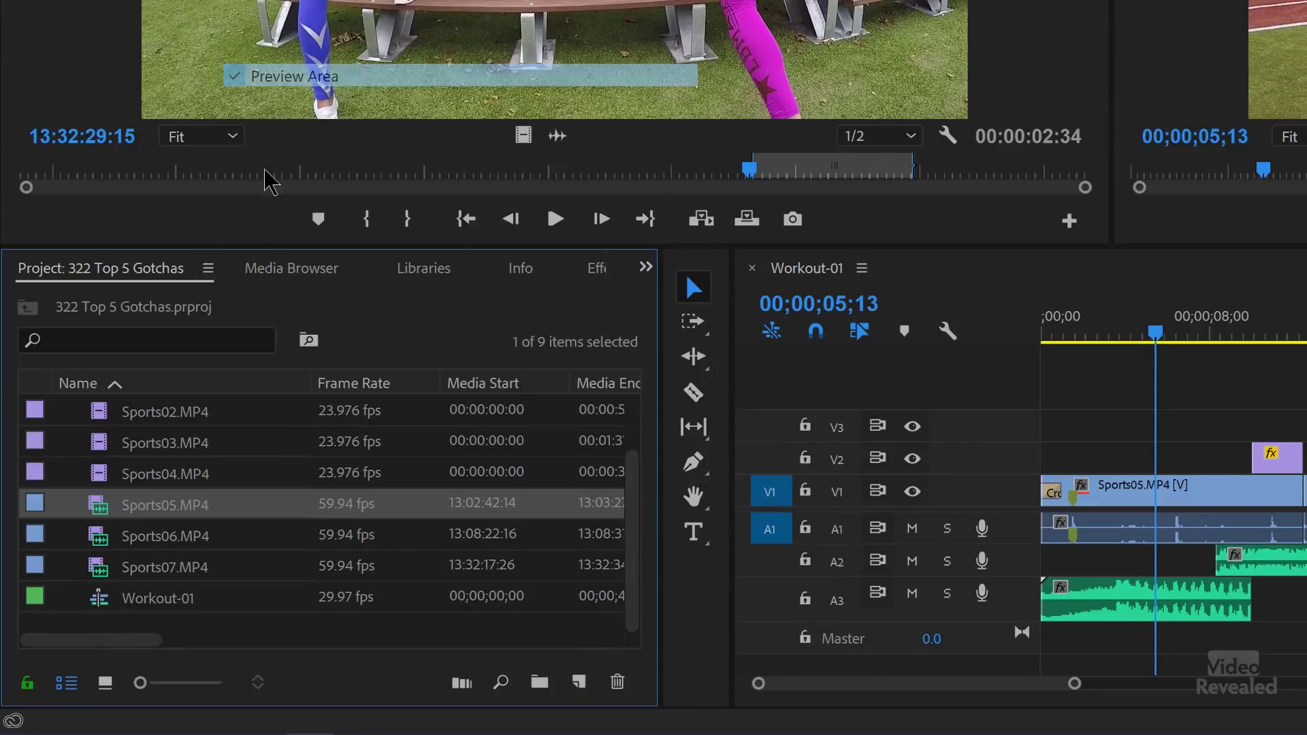
left_click_drag(136, 640, 340, 640)
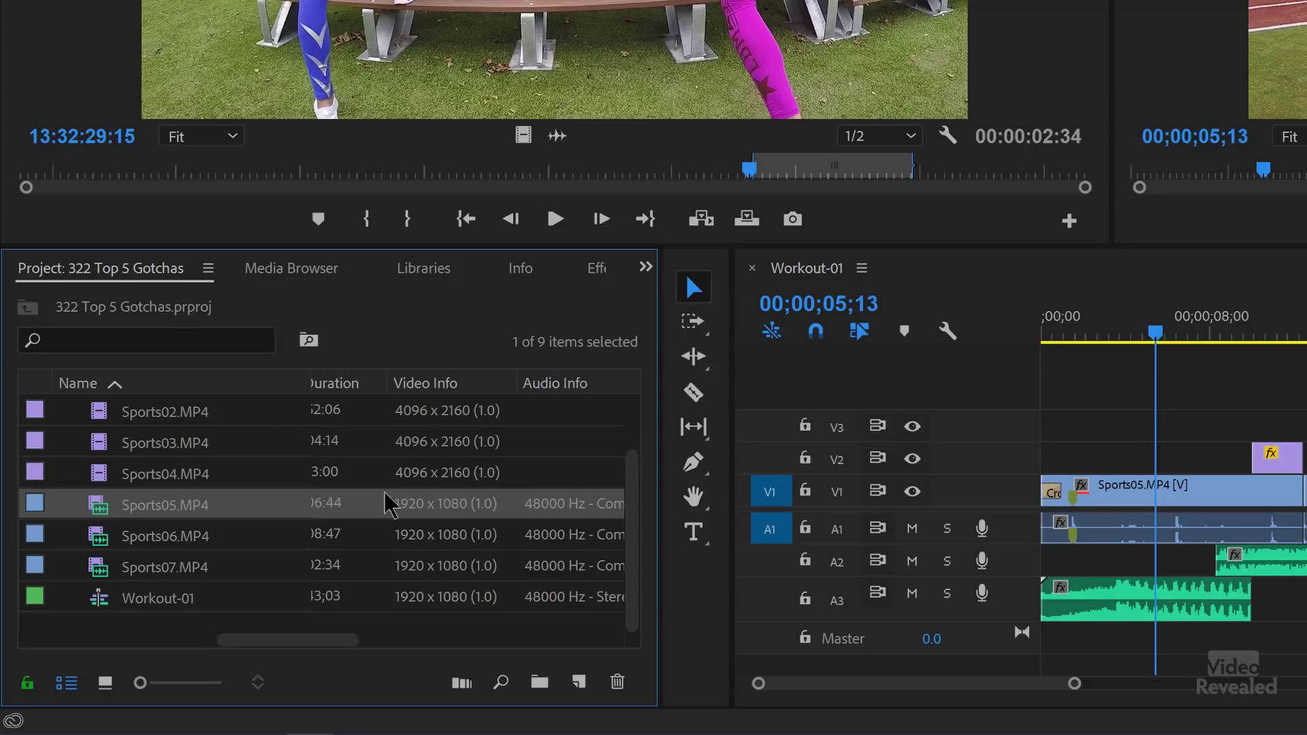
mouse_move(163, 517)
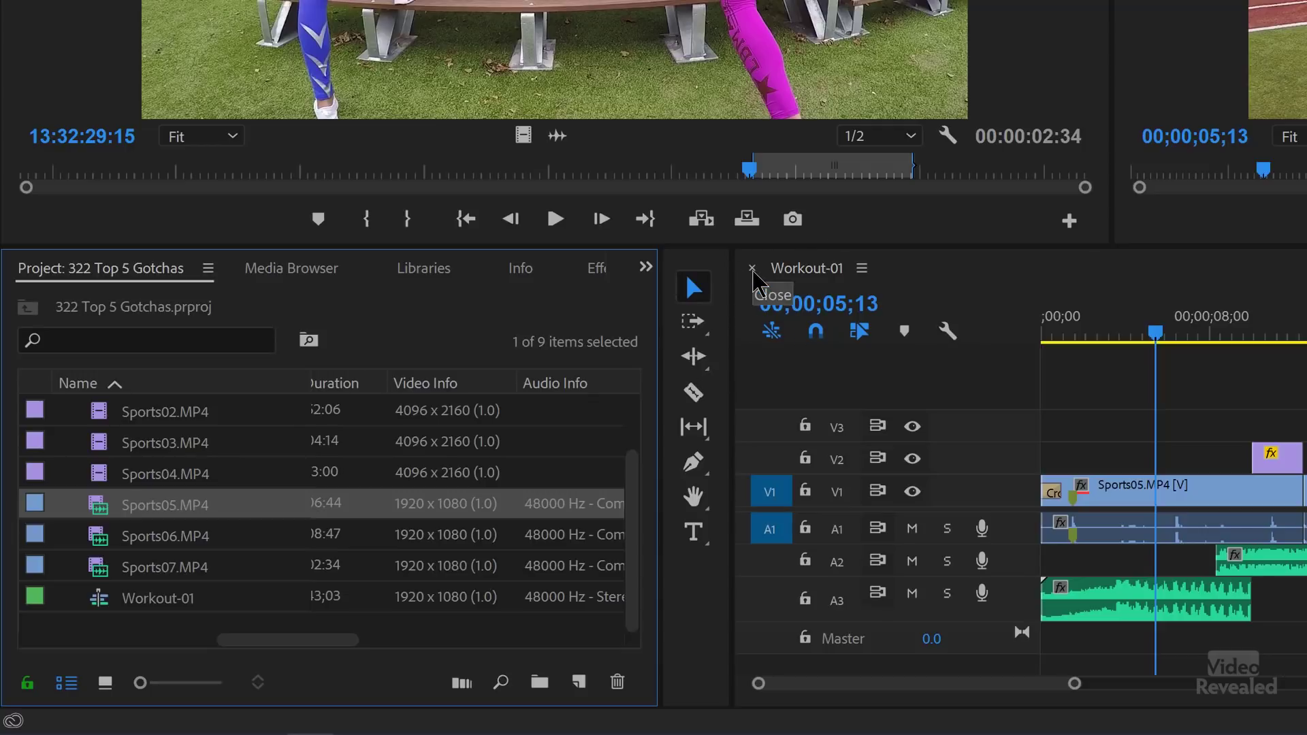
Close the Workout-01 sequence and create a new sequence from the Sports05.MP4 clip.
left_click(752, 269)
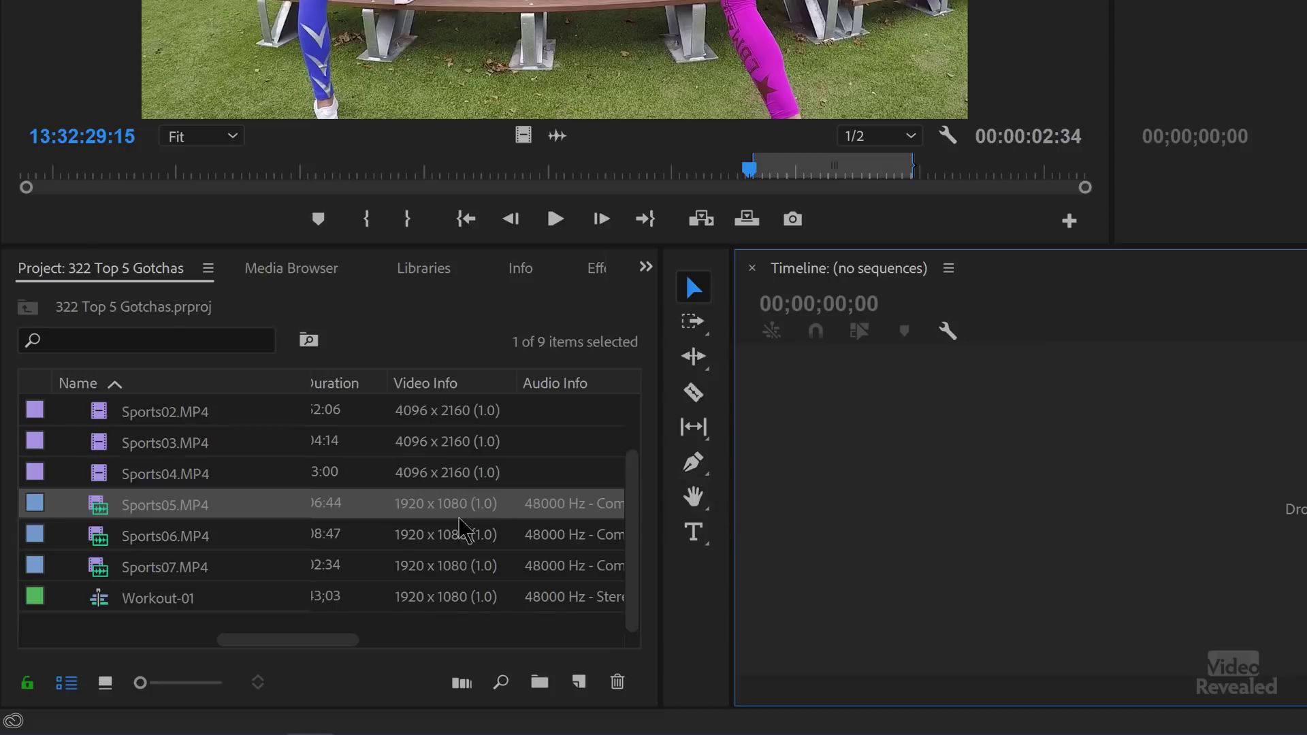
left_click(96, 505)
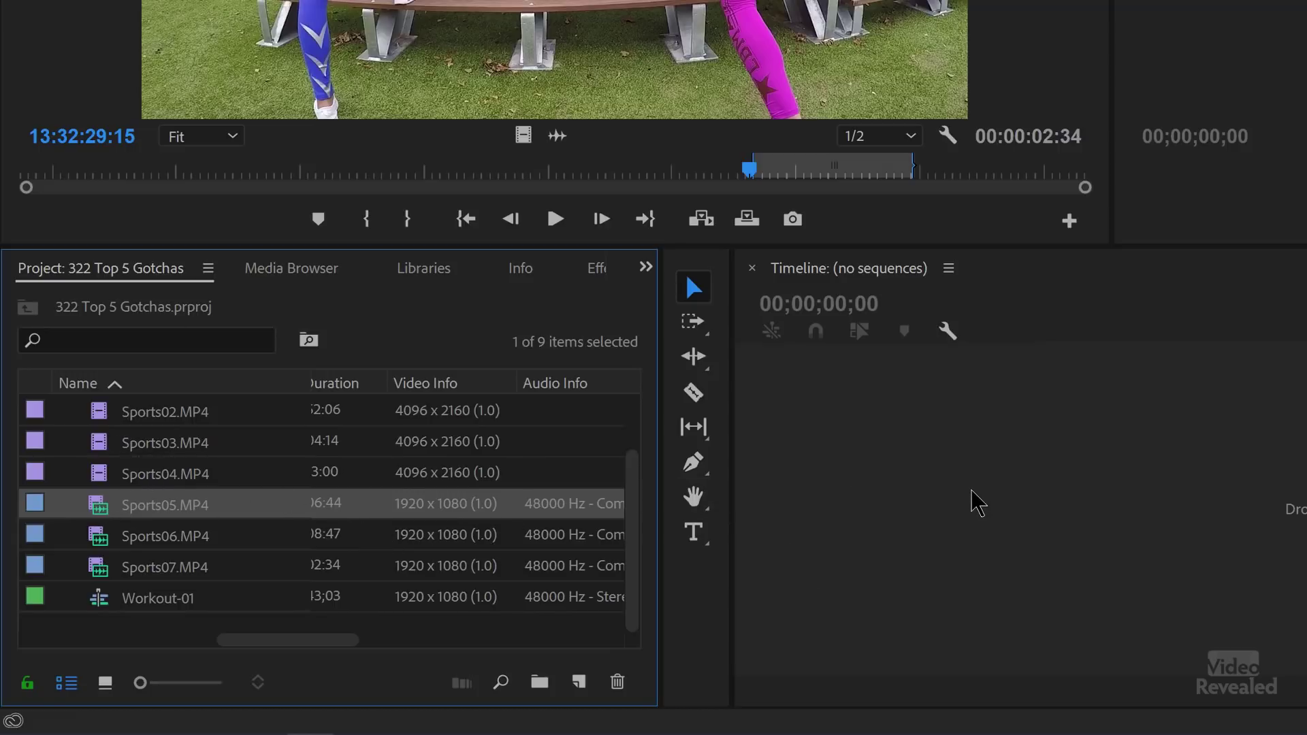
right_click(98, 505)
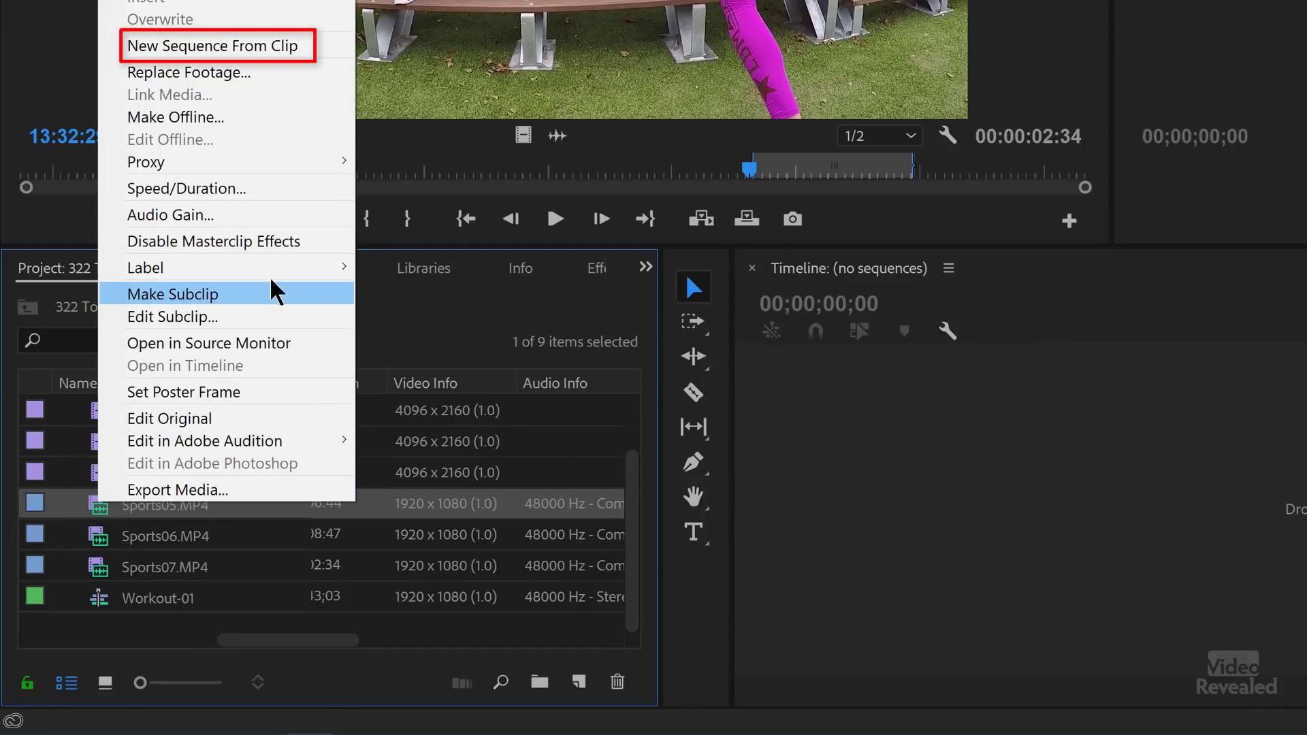
left_click(307, 48)
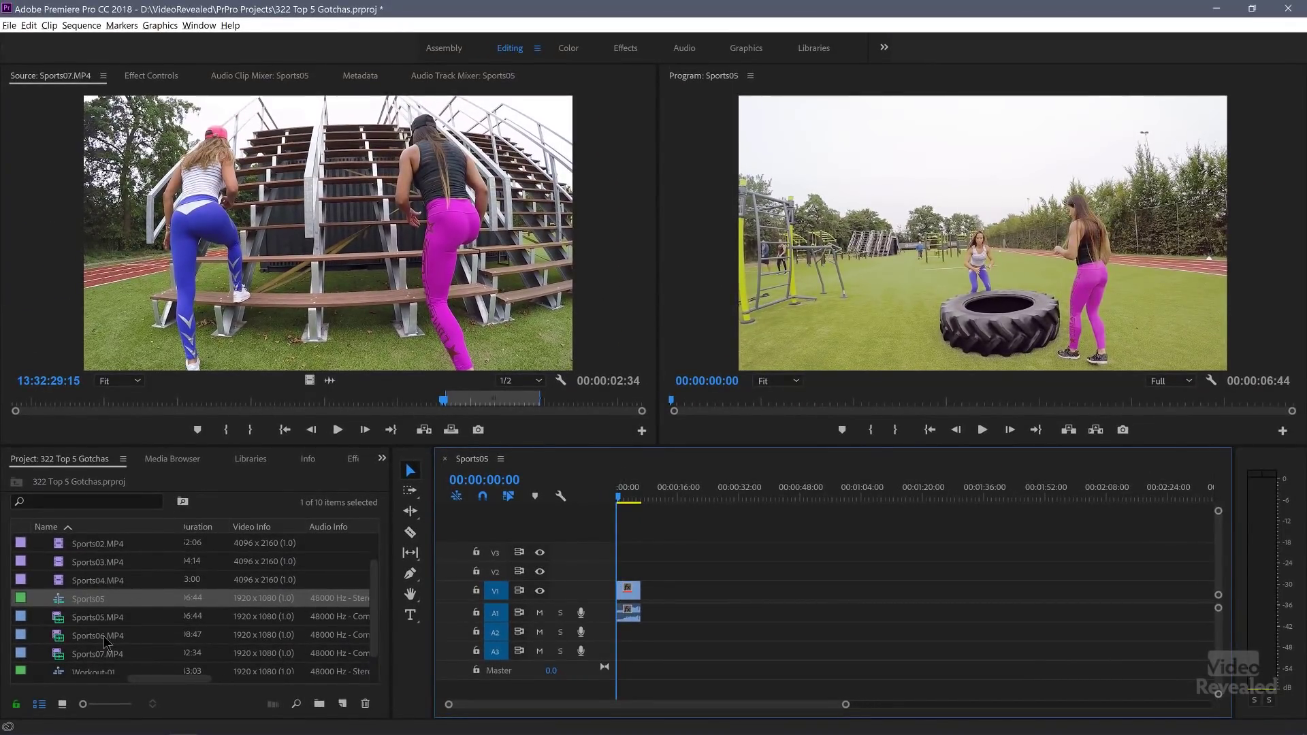
Set the Sports05 sequence to Custom editing mode with a 29.97 frames/second timebase, accepting the deletion of its preview files.
key("ctrl+s")
left_click(81, 26)
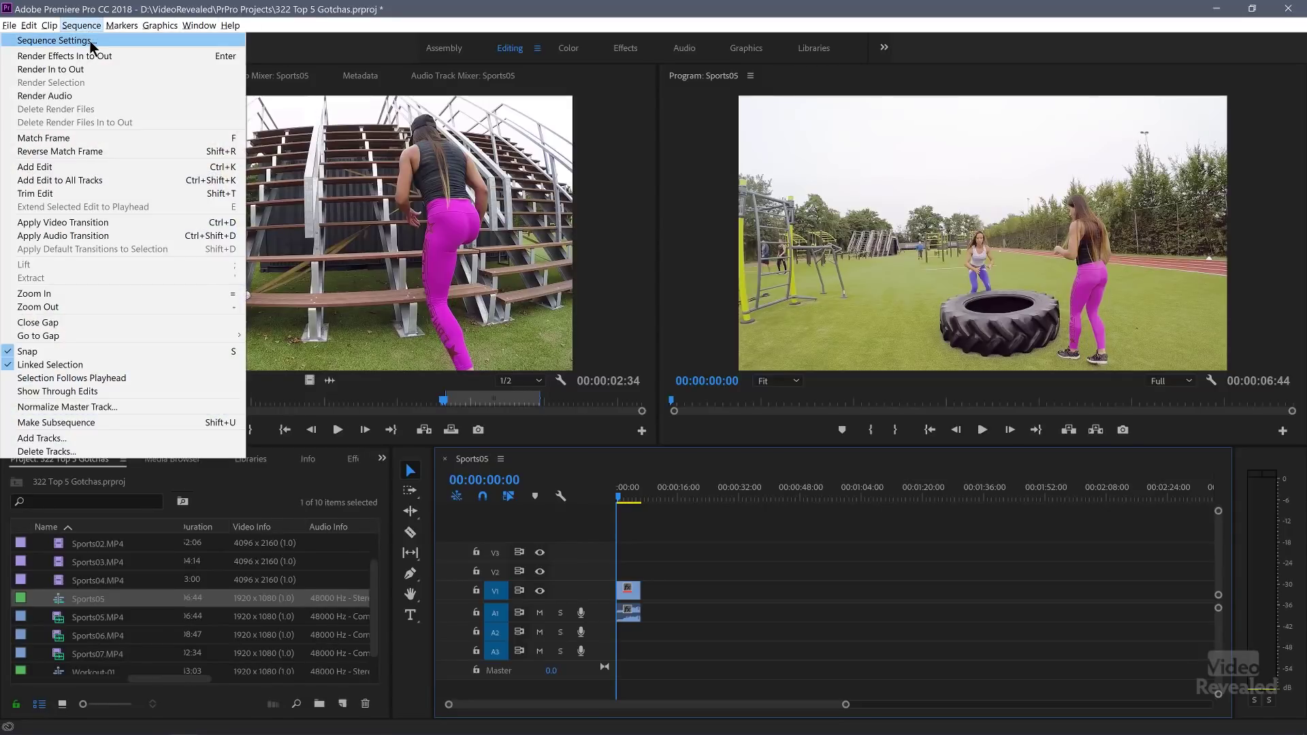
left_click(90, 42)
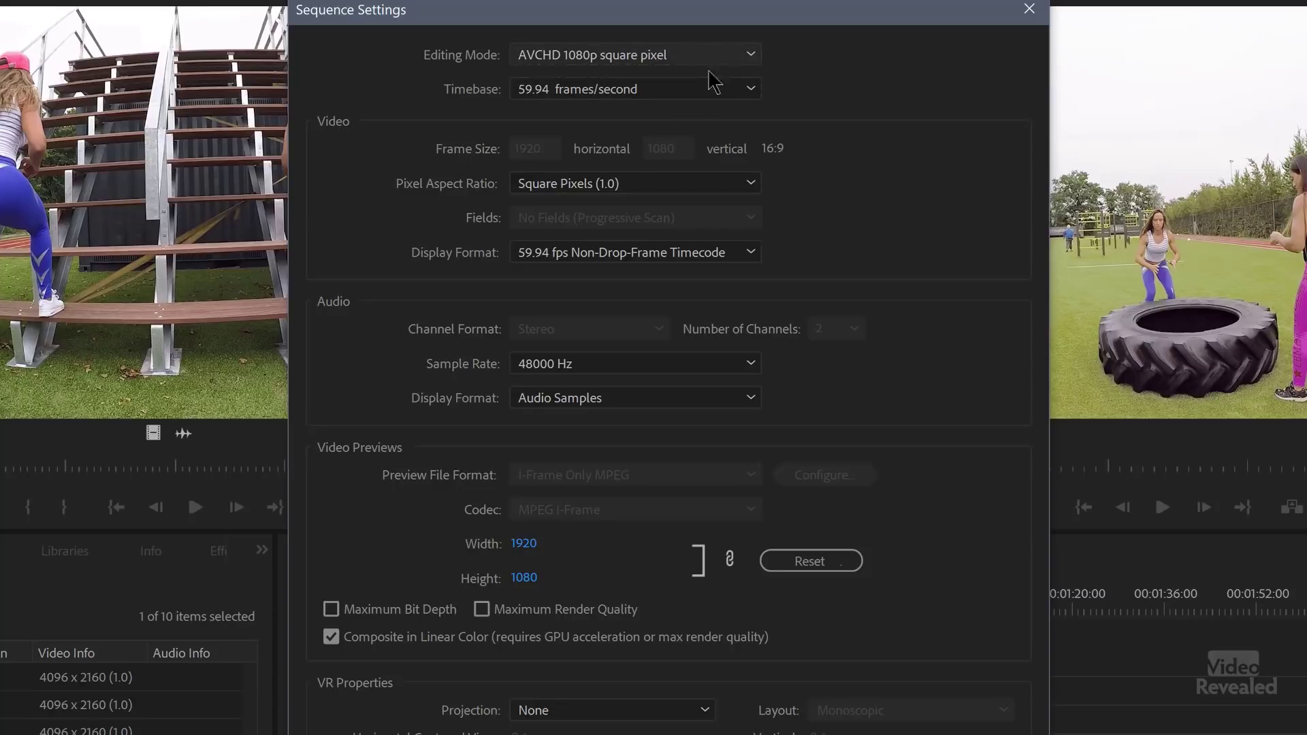
left_click(689, 60)
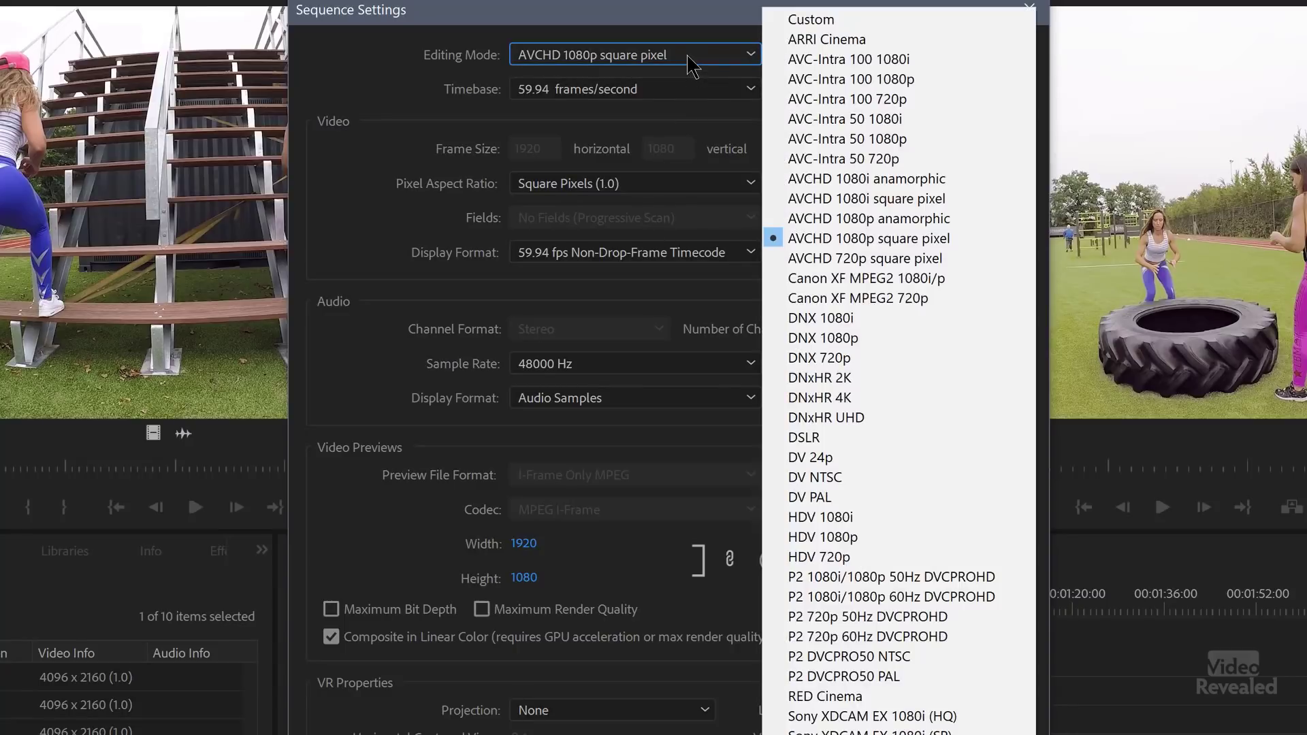
left_click(832, 20)
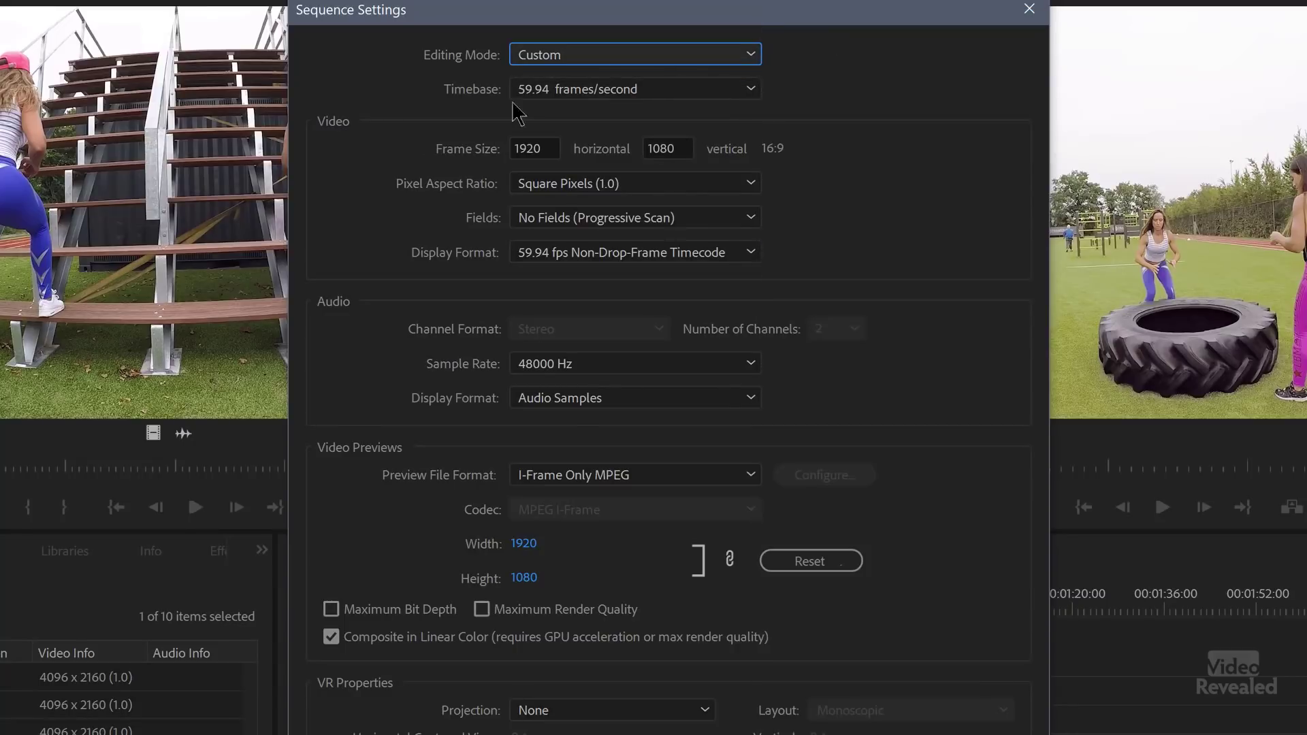
left_click(680, 91)
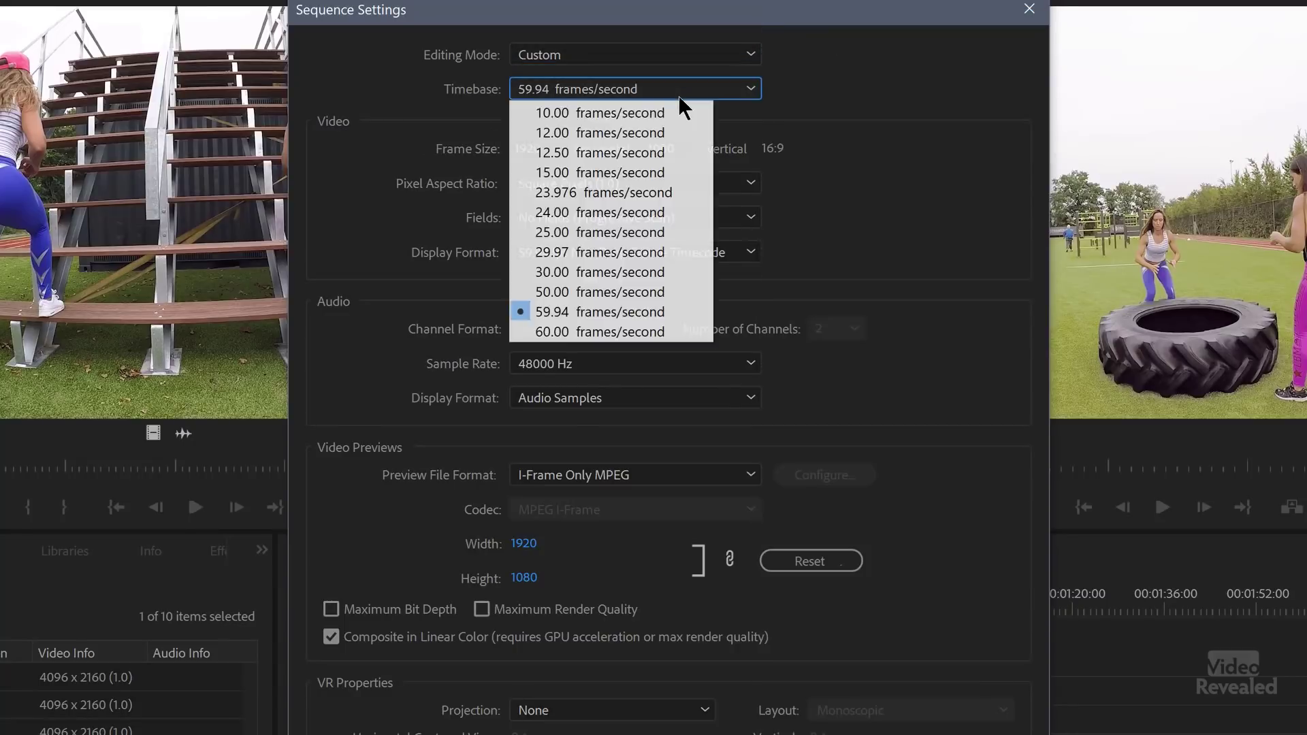
left_click(633, 257)
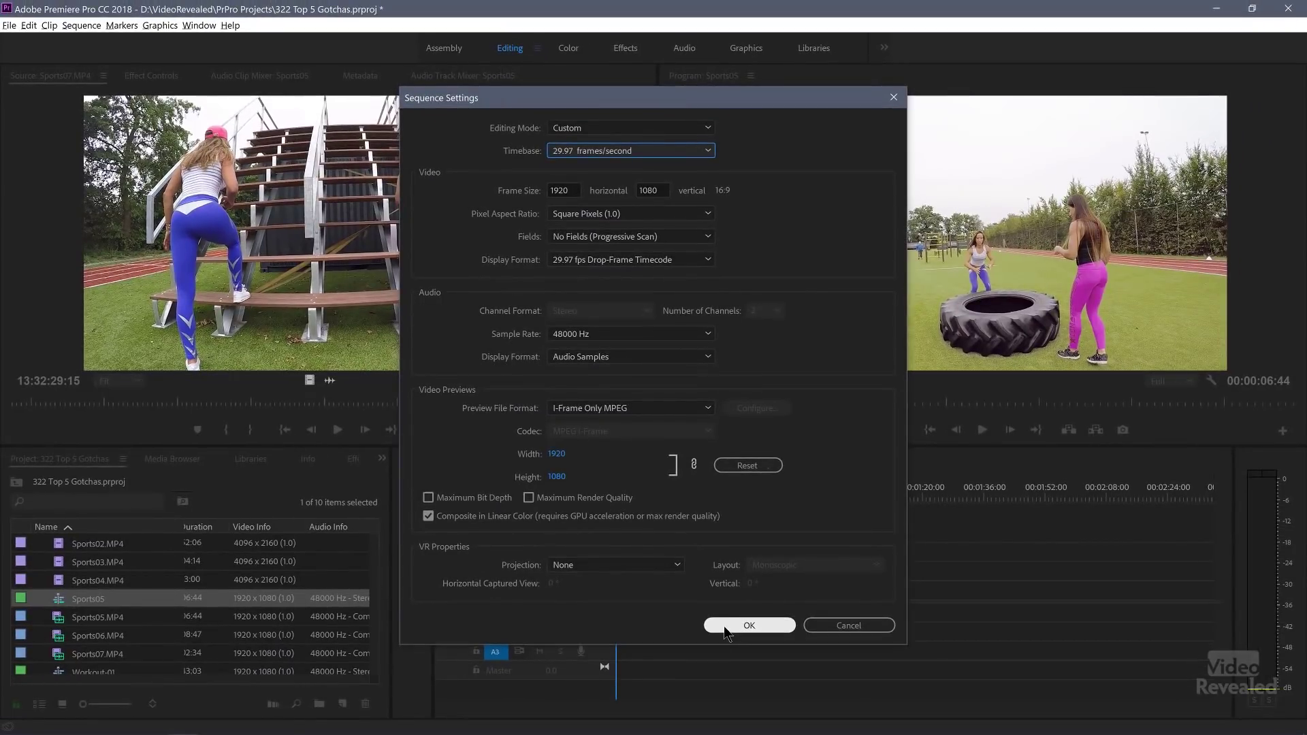
left_click(726, 626)
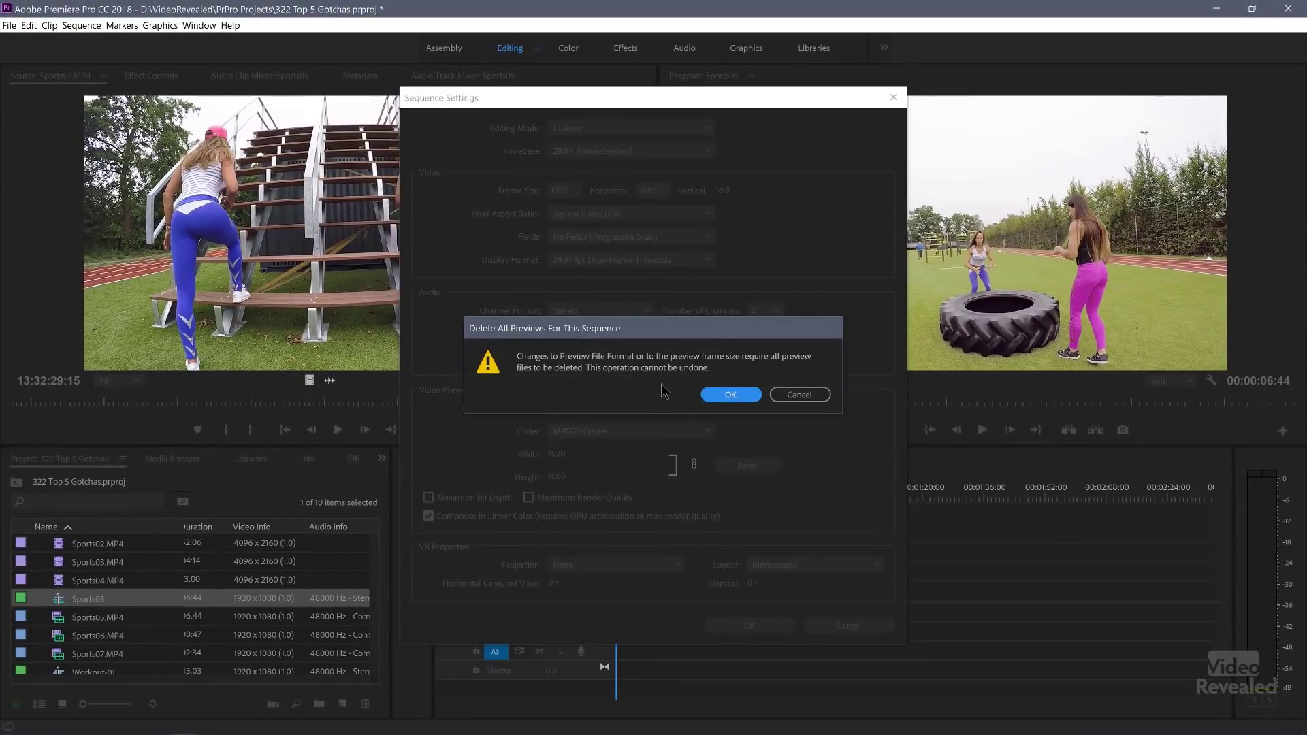
left_click(730, 394)
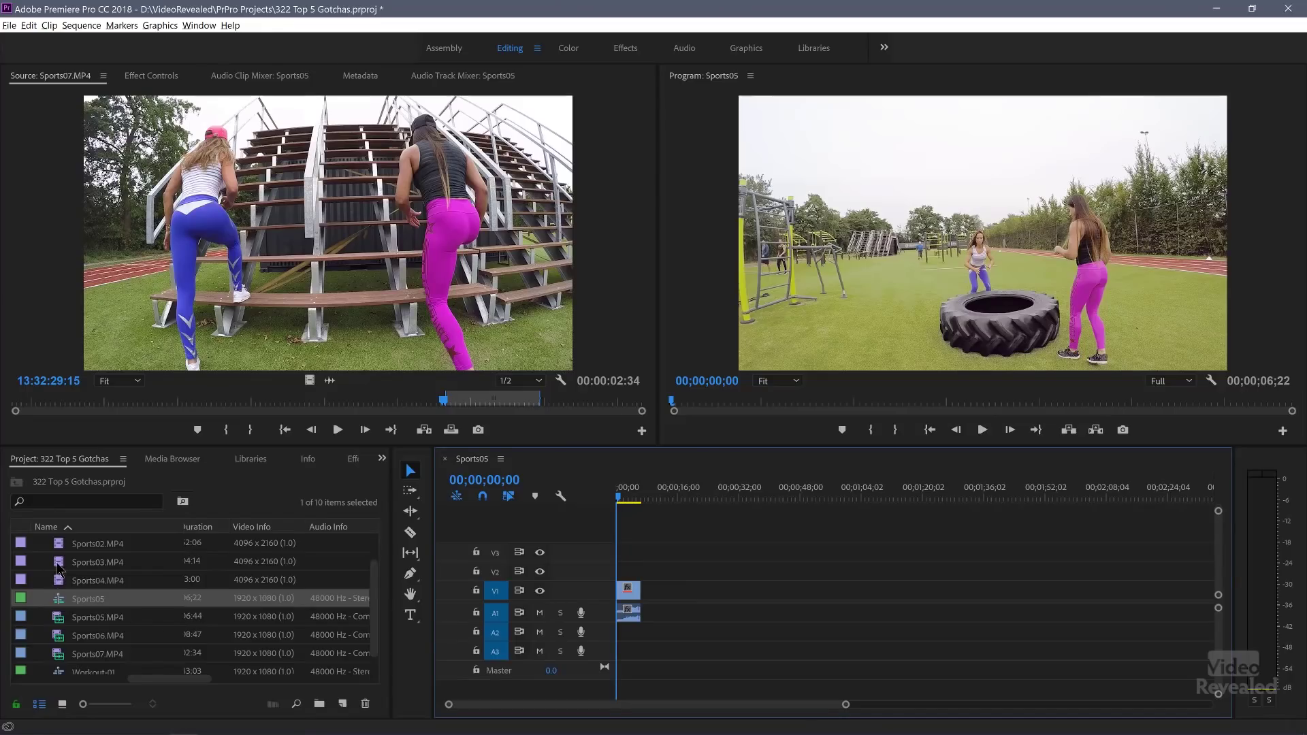
Add the Sports03.MP4 clip to track V1 directly after the existing clip in the Sports05 sequence.
left_click(60, 565)
left_click_drag(60, 567, 577, 563)
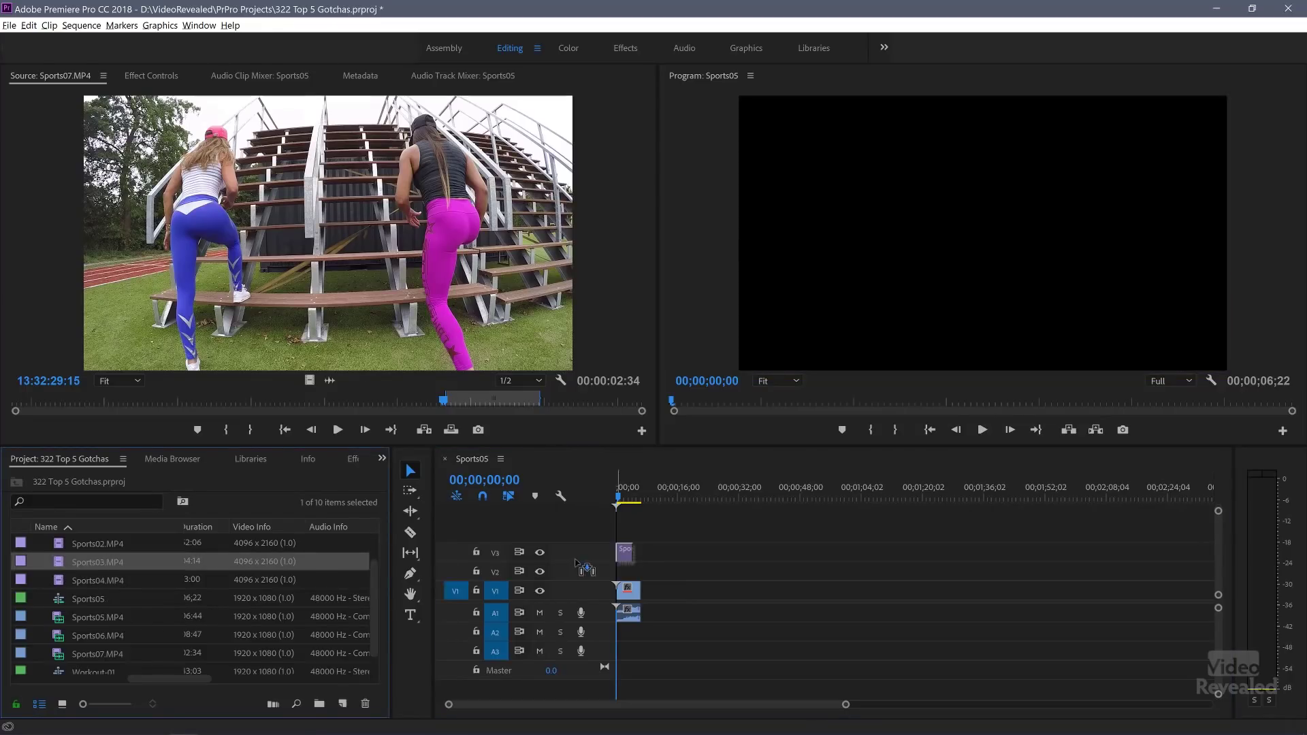
left_click_drag(671, 602, 647, 591)
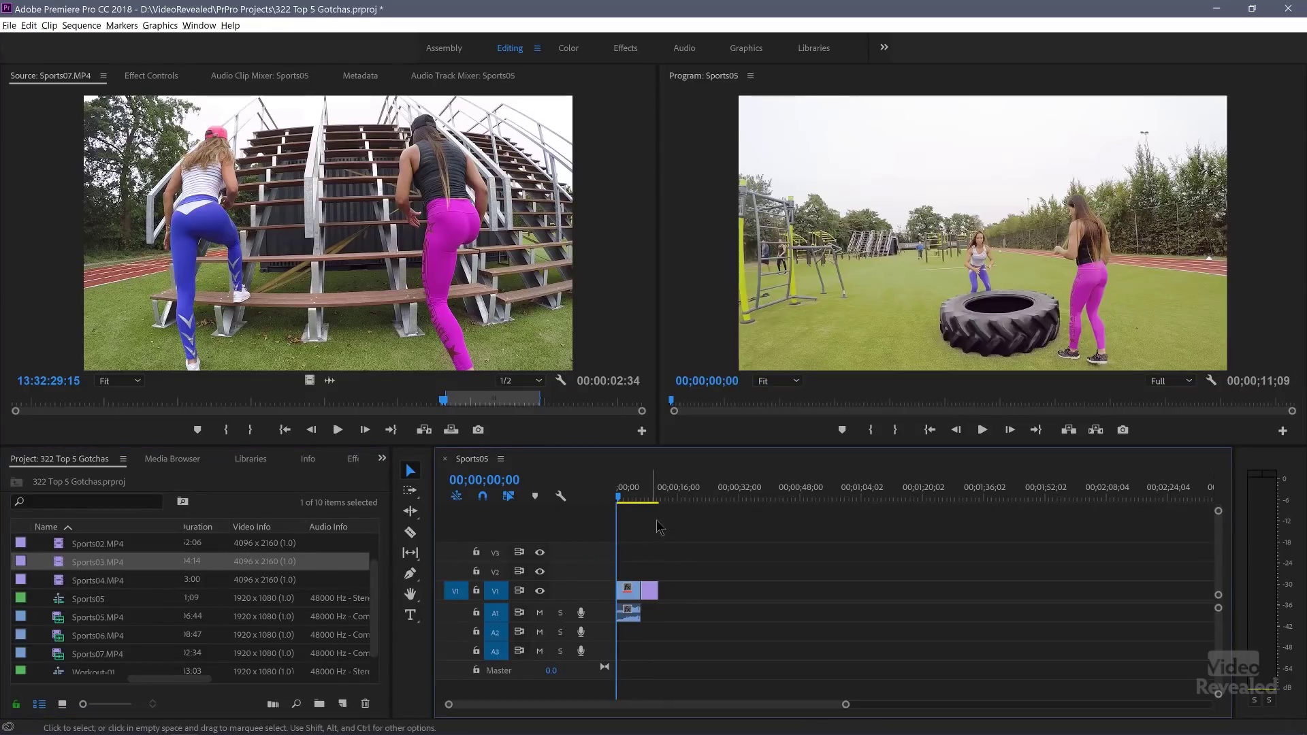
Place the playhead at 00;00;08;06 on the added clip and inspect its full frame bounds at 25% program monitor zoom.
left_click_drag(637, 501, 651, 502)
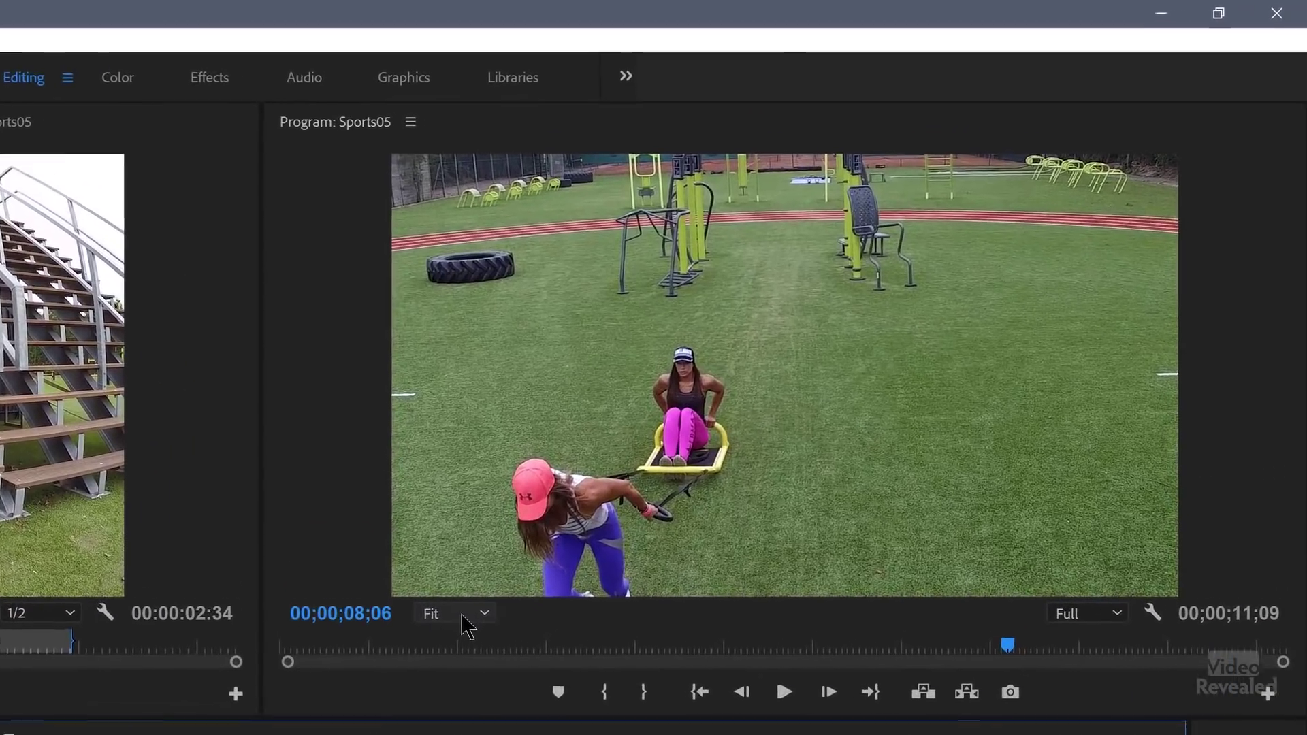
left_click(779, 381)
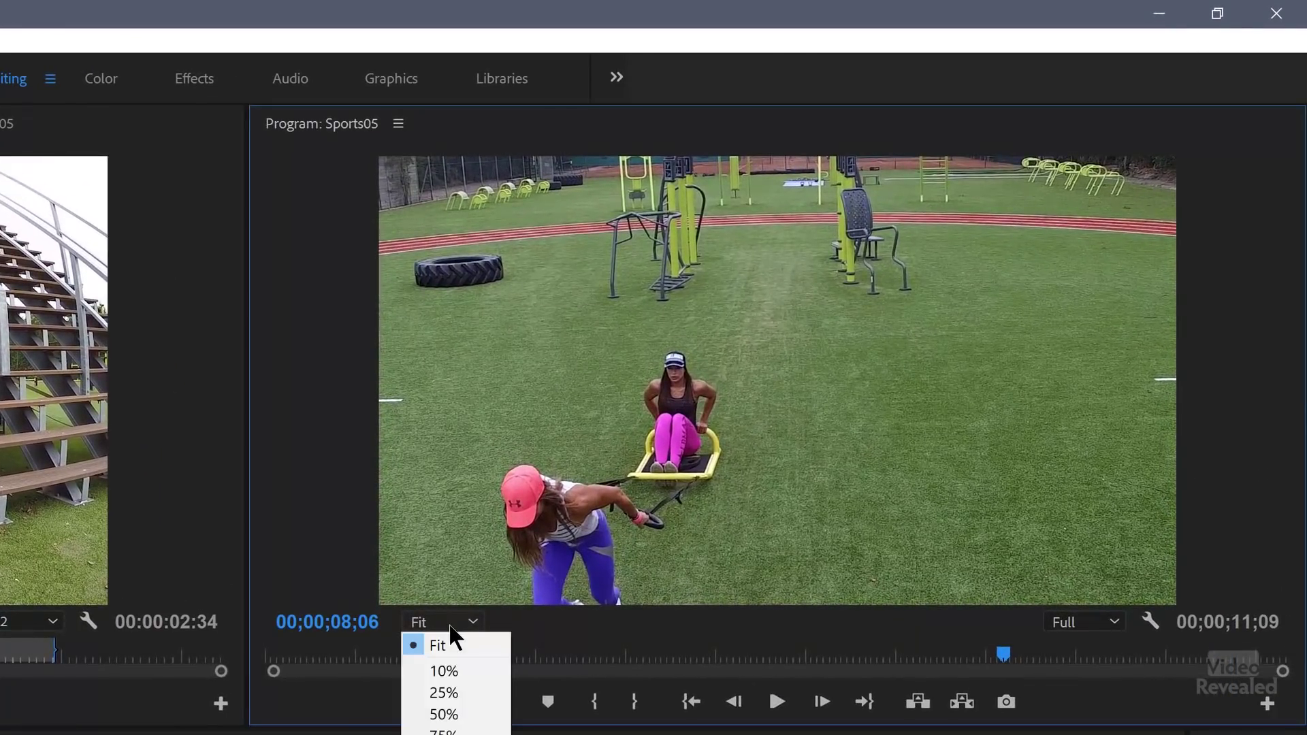
left_click(461, 691)
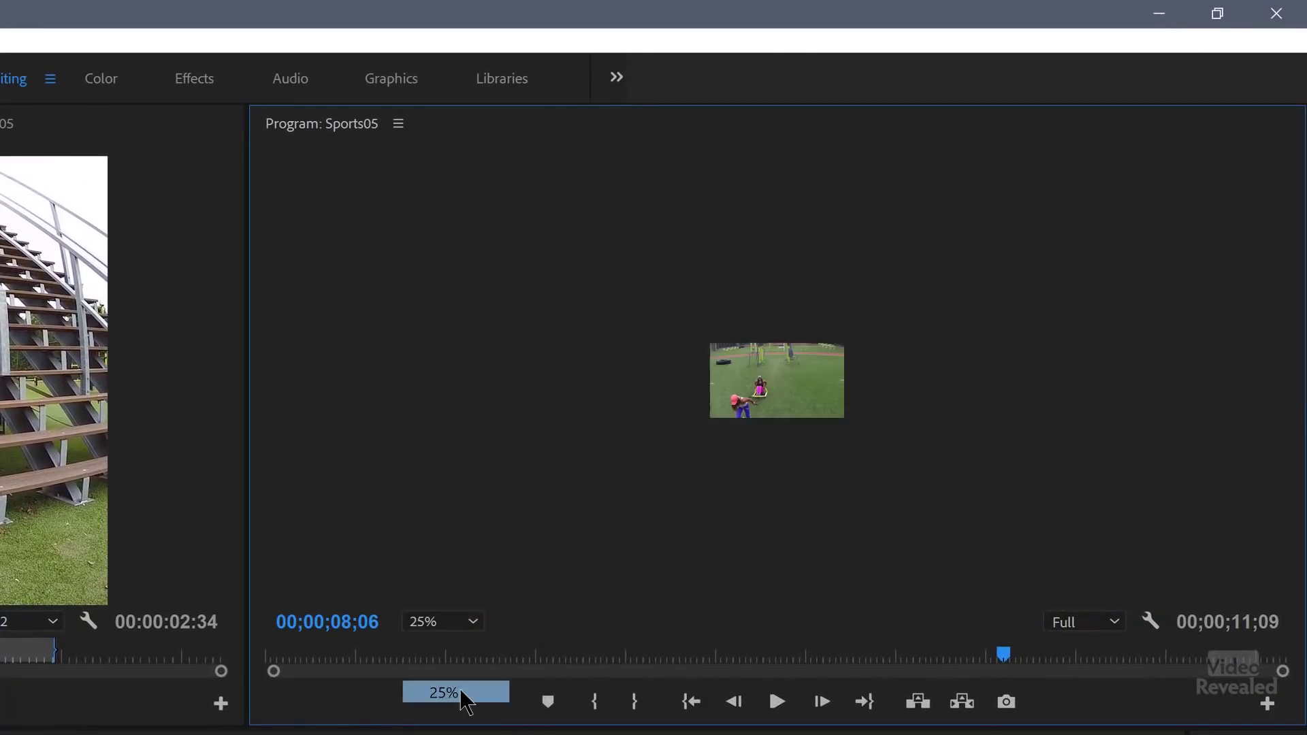
left_click(799, 391)
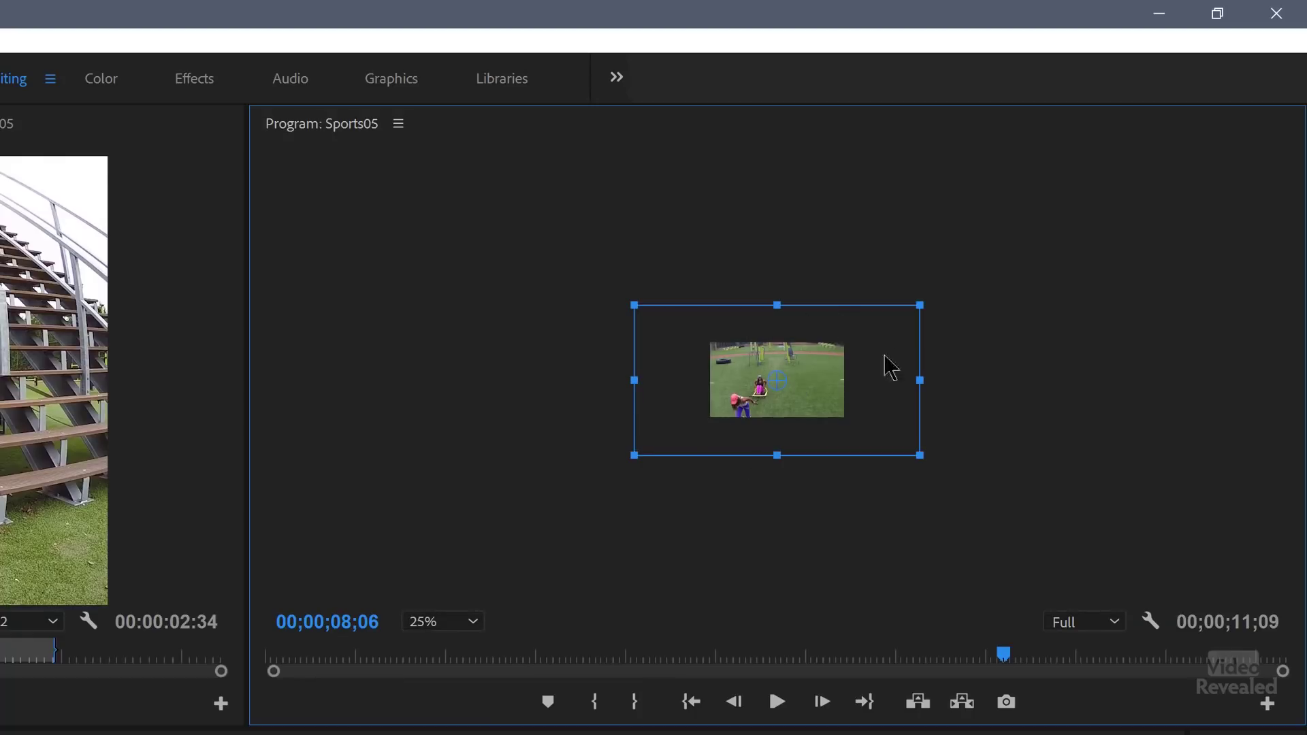
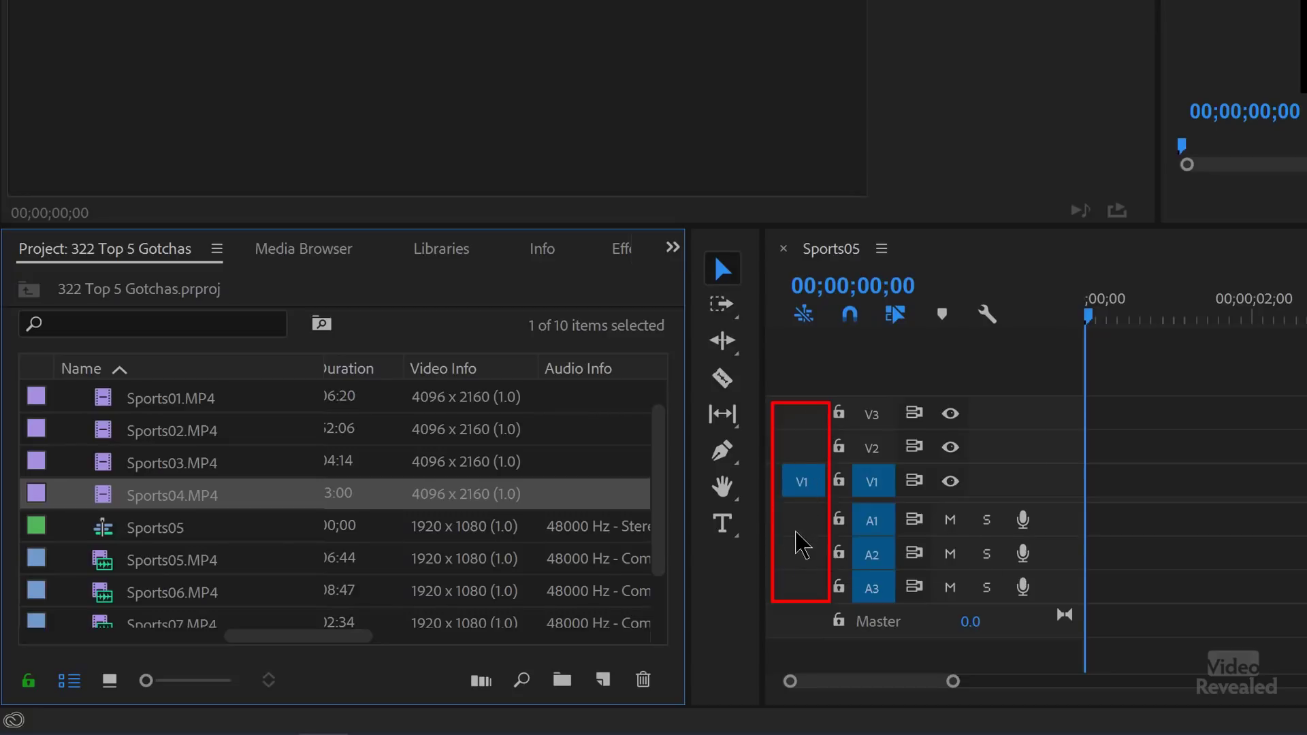
Open Sports05.MP4 and then Sports03.MP4 in the source monitor to compare their video and audio source track assignments.
left_click(102, 570)
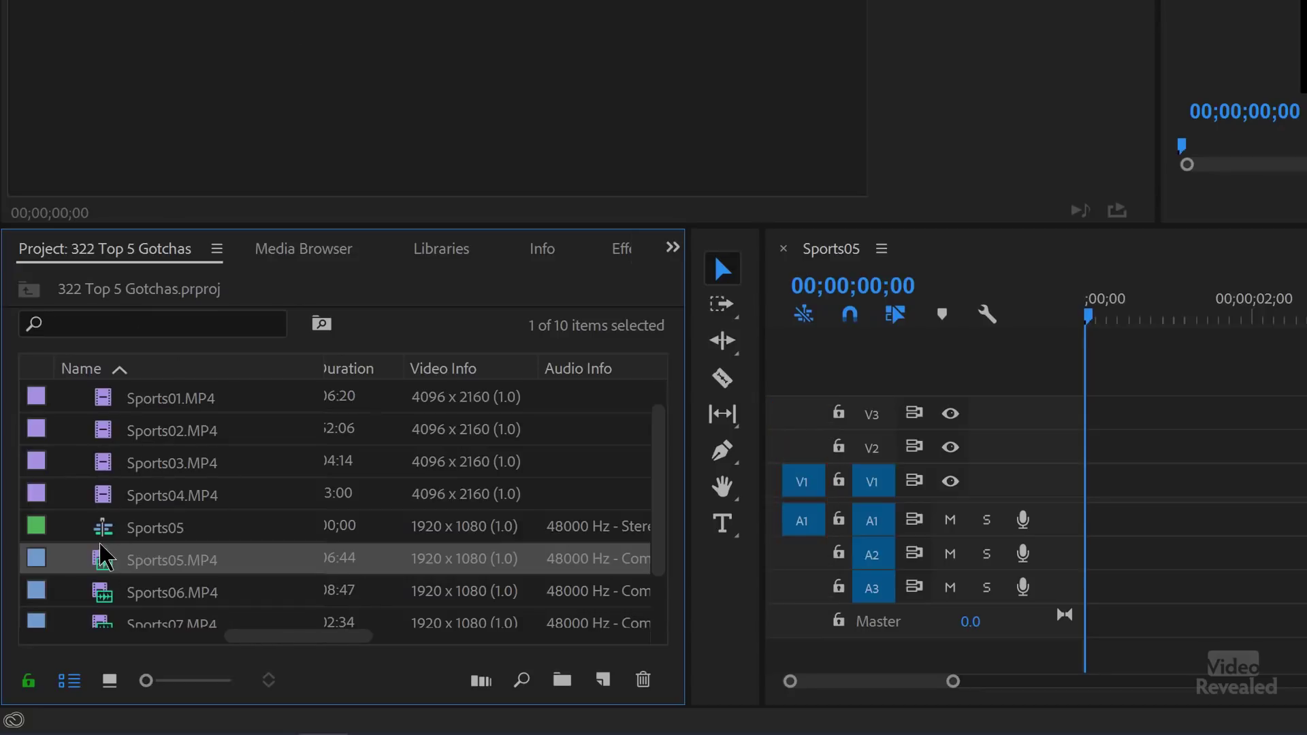
double_click(111, 567)
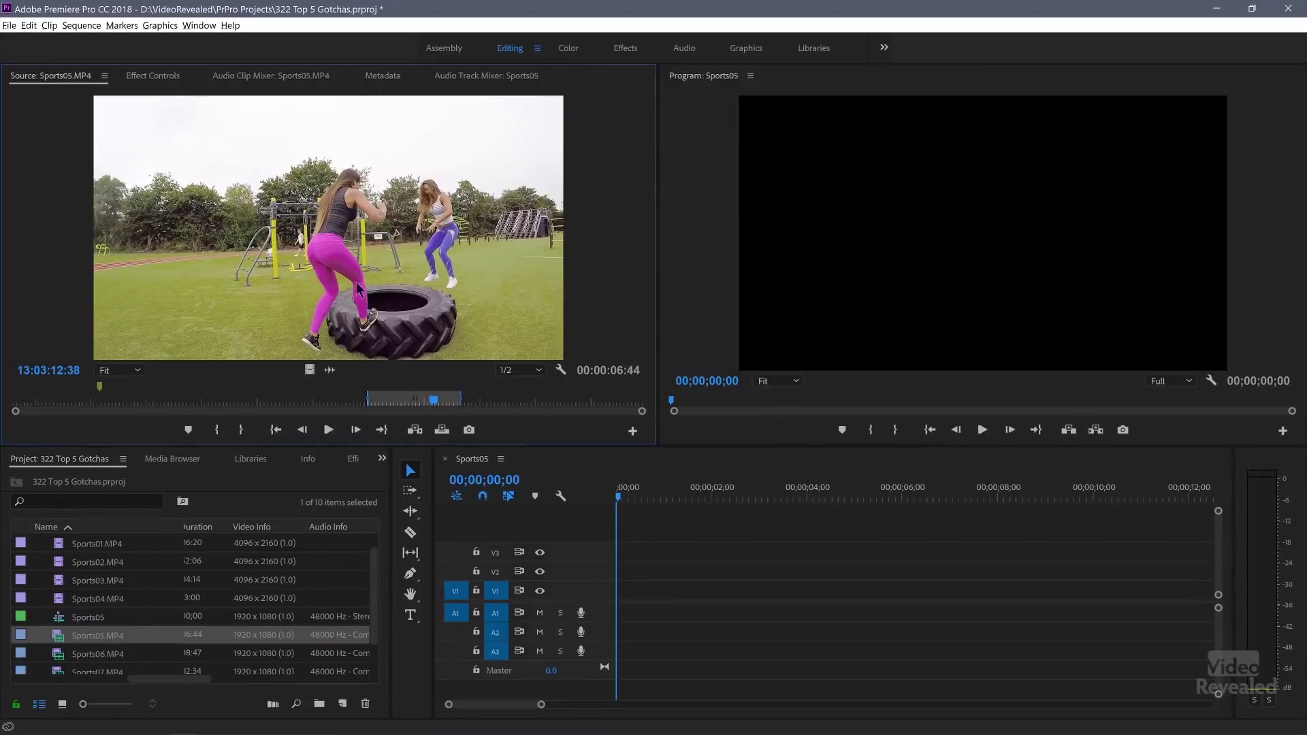
double_click(61, 582)
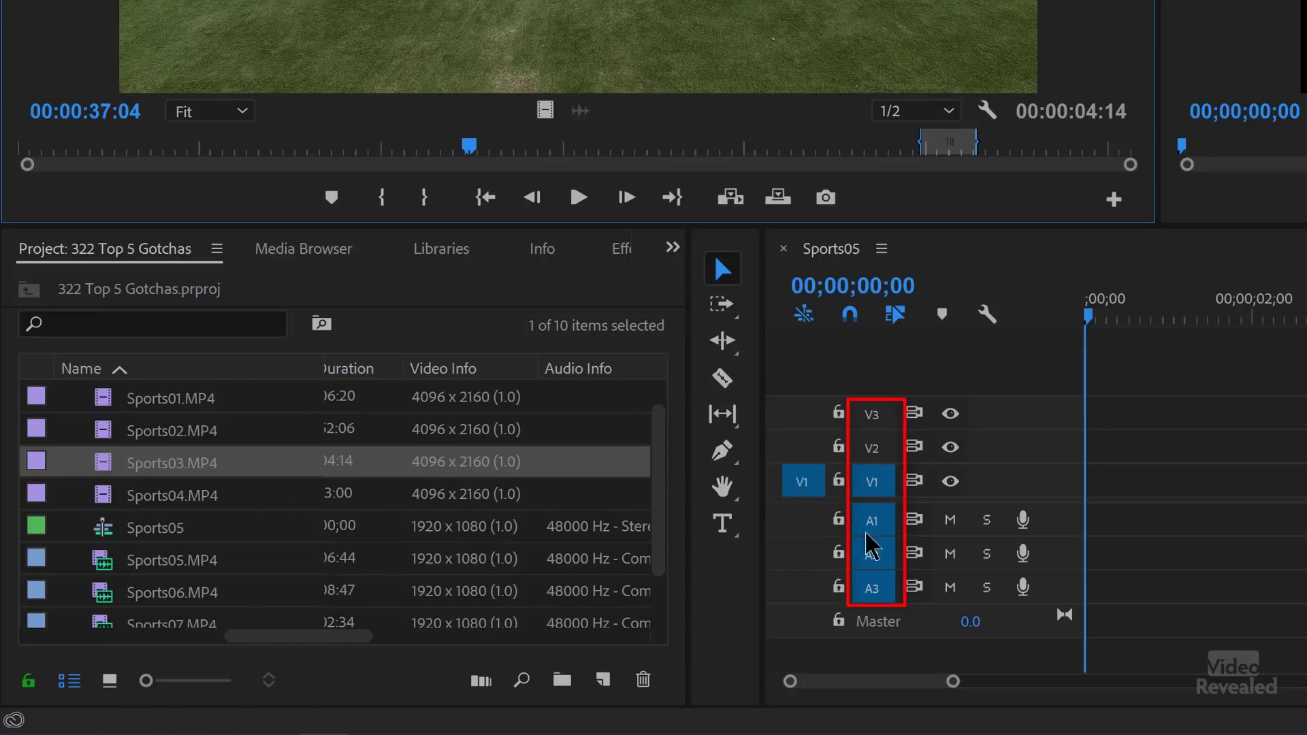
Turn off track targeting for audio tracks A2 and A3 in the Sports05 sequence.
left_click(877, 571)
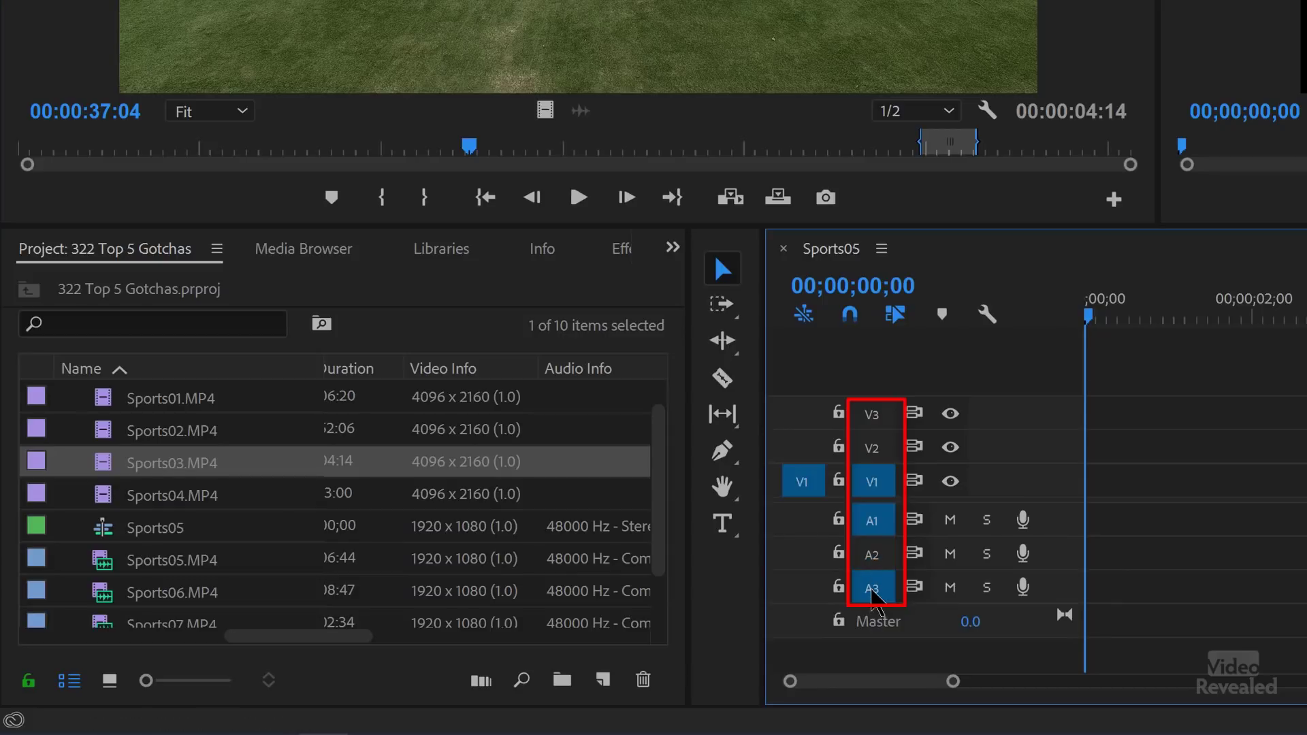
left_click(875, 589)
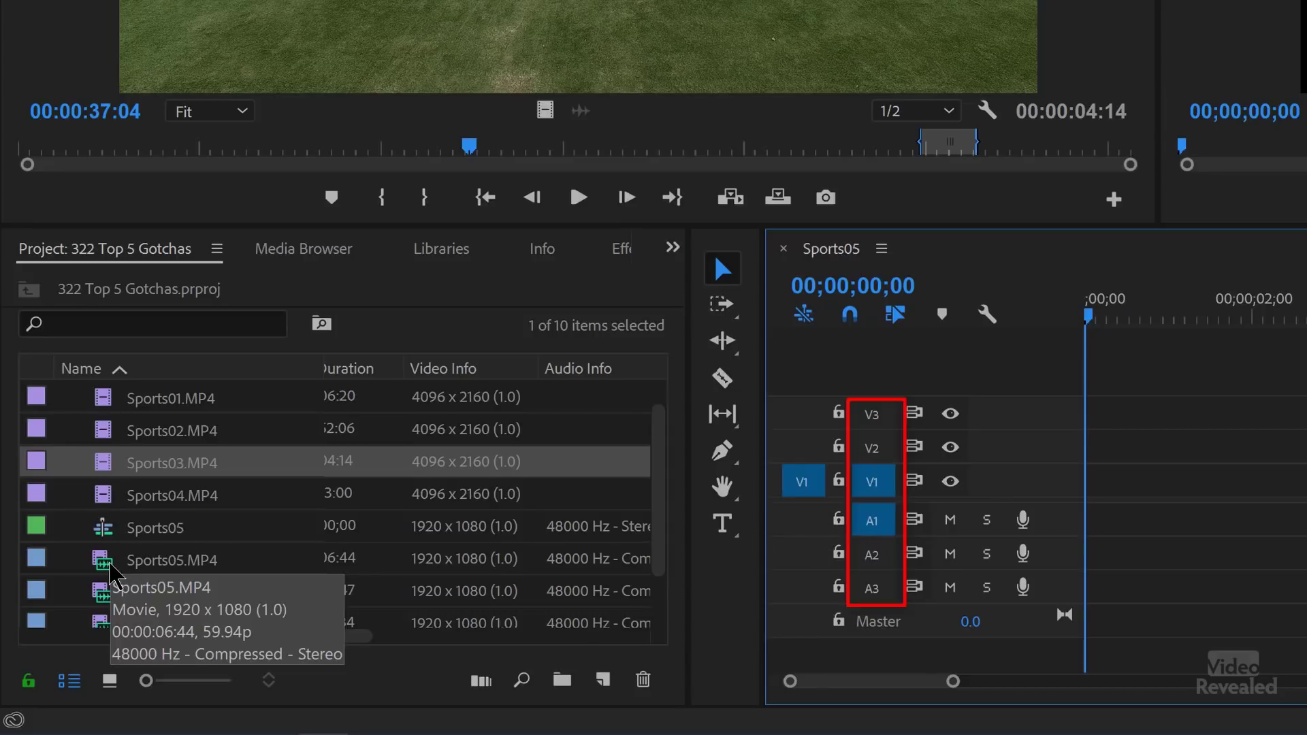
Place Sports05.MP4 at the start of the sequence, keeping the existing sequence settings and disabling the Always ask option for mismatches.
left_click(151, 565)
left_click_drag(136, 578, 1085, 518)
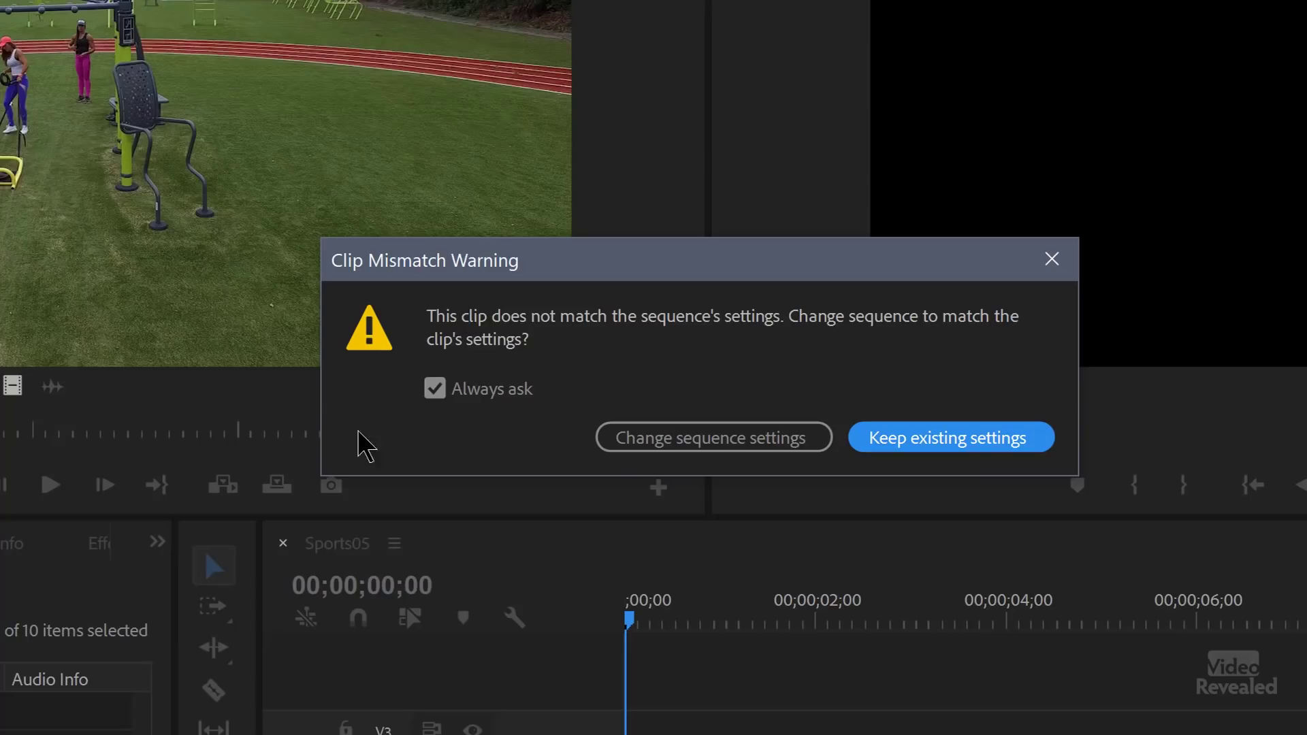
left_click(454, 398)
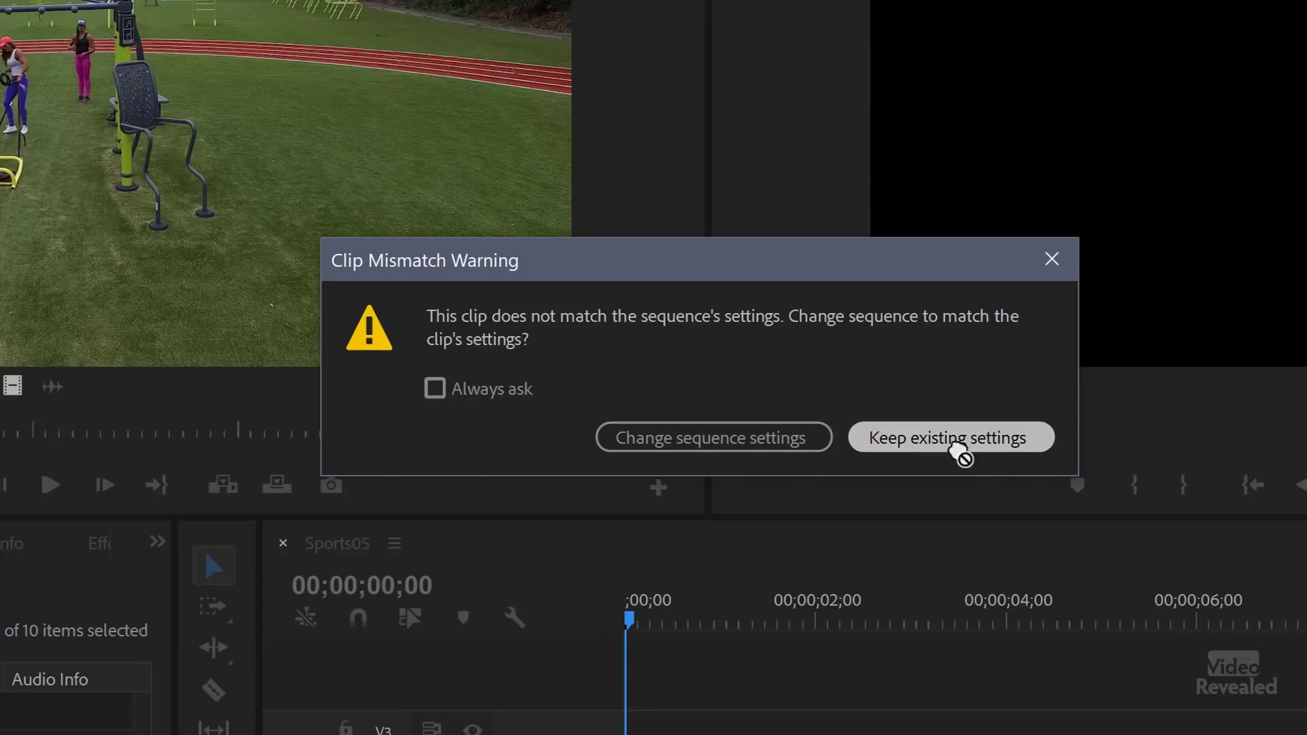
left_click(970, 444)
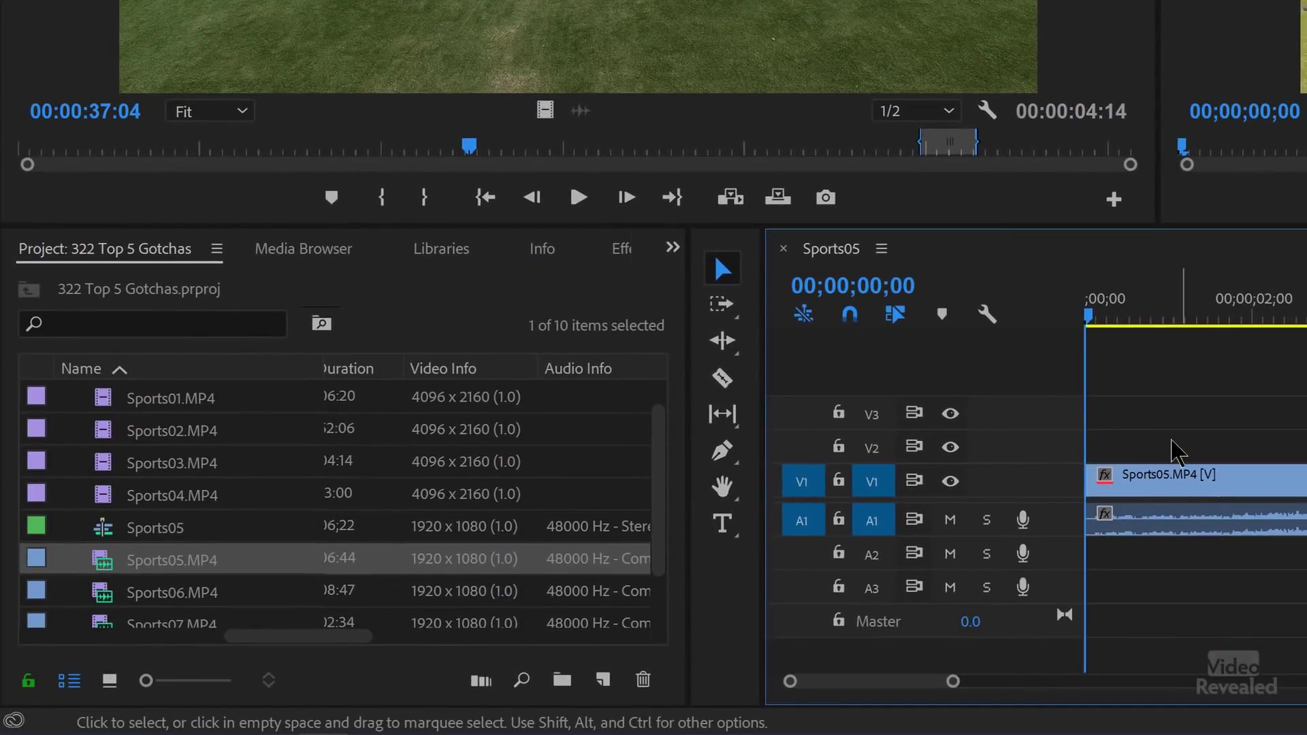
Delete the placed clip, disable the V1 source patch, and add Sports05.MP4 at the sequence start as audio only on A1.
left_click_drag(1177, 451, 1249, 594)
key("Delete")
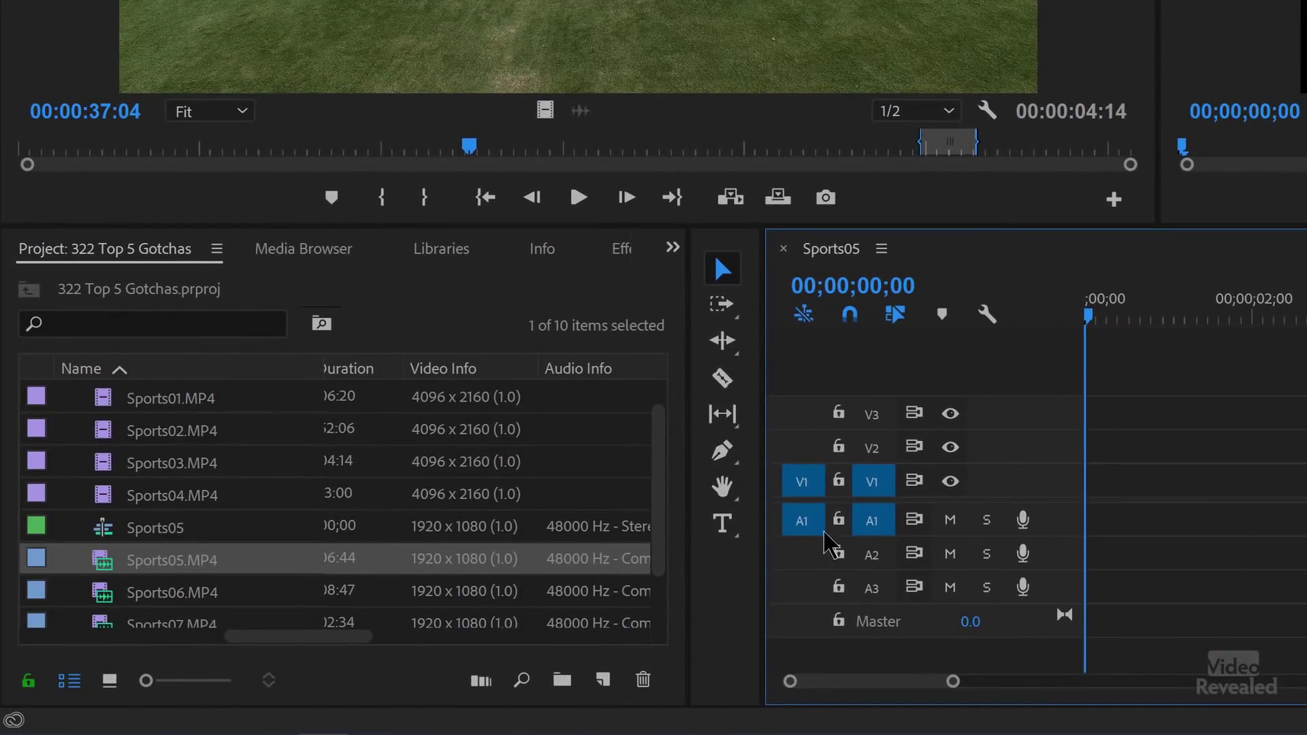
left_click(801, 483)
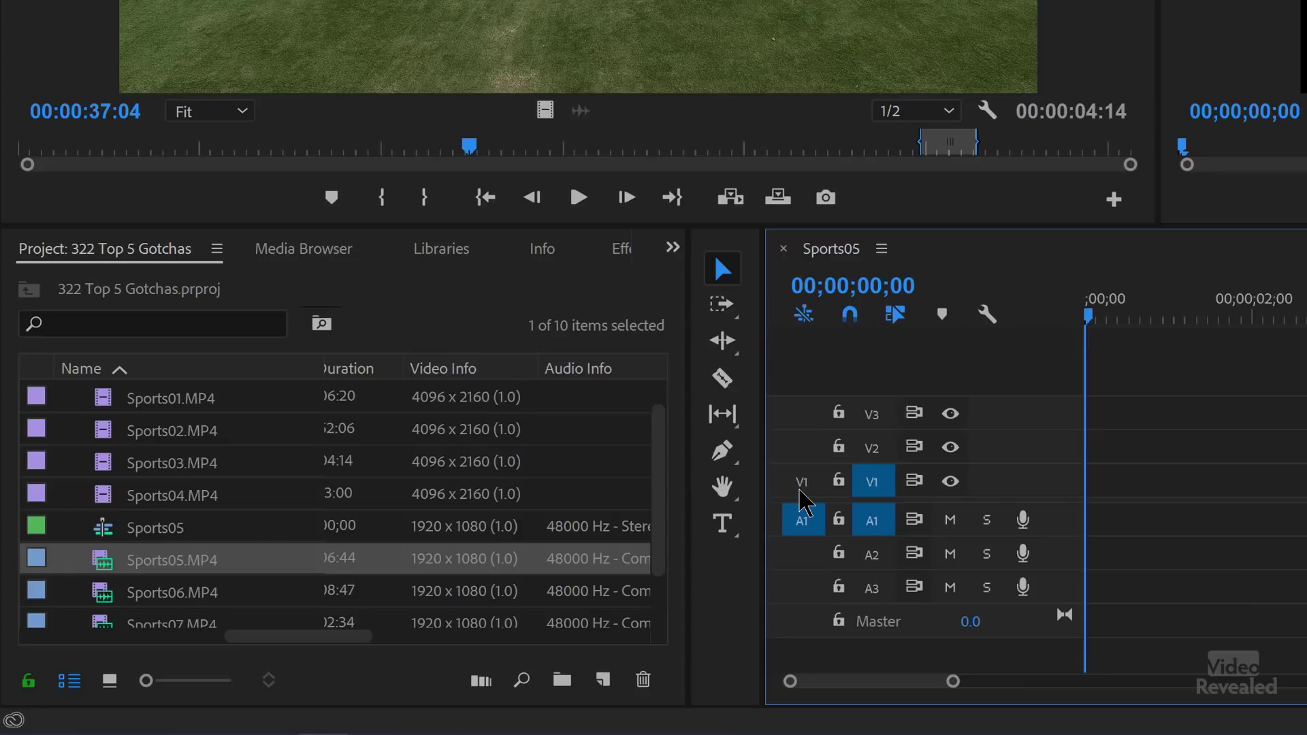
left_click_drag(124, 563, 878, 504)
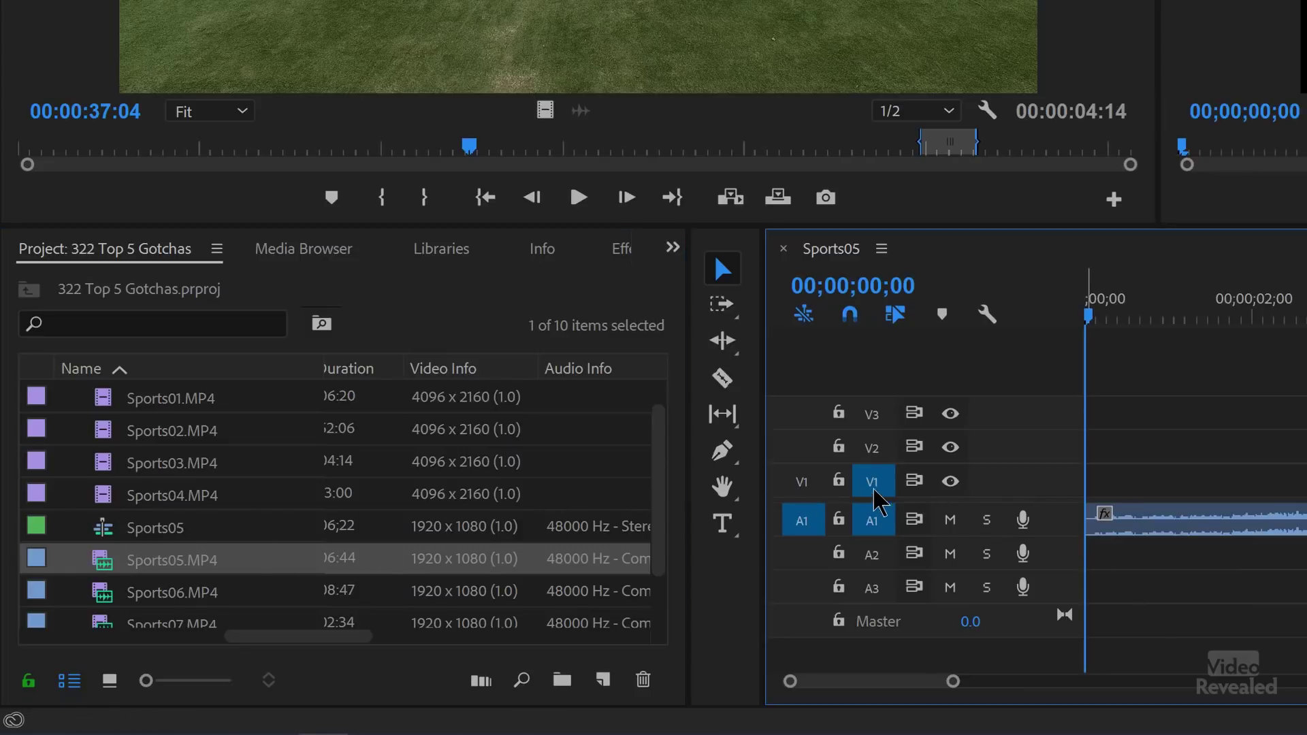
Re-enable the V1 source patch and replace the audio-only clip with the full Sports05.MP4 video and audio at the sequence start.
left_click(876, 487)
left_click(881, 494)
left_click(801, 481)
left_click(1235, 519)
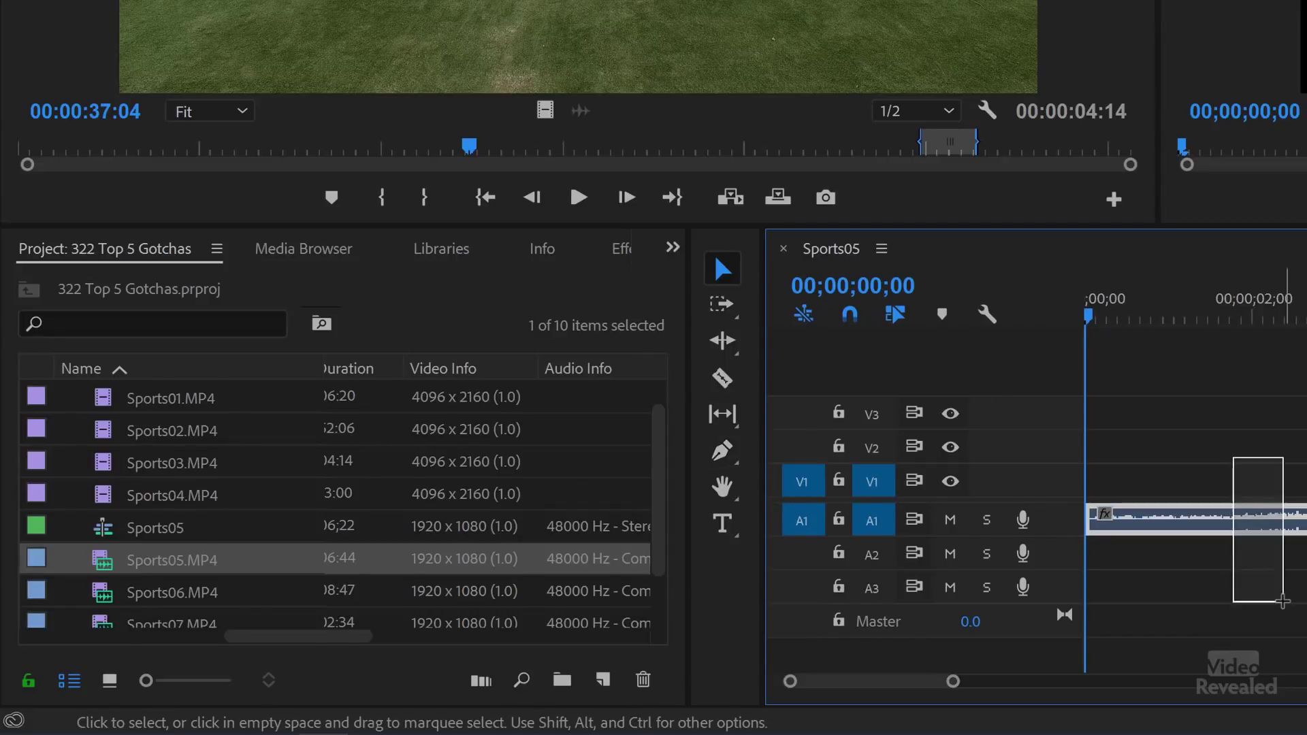
key("Delete")
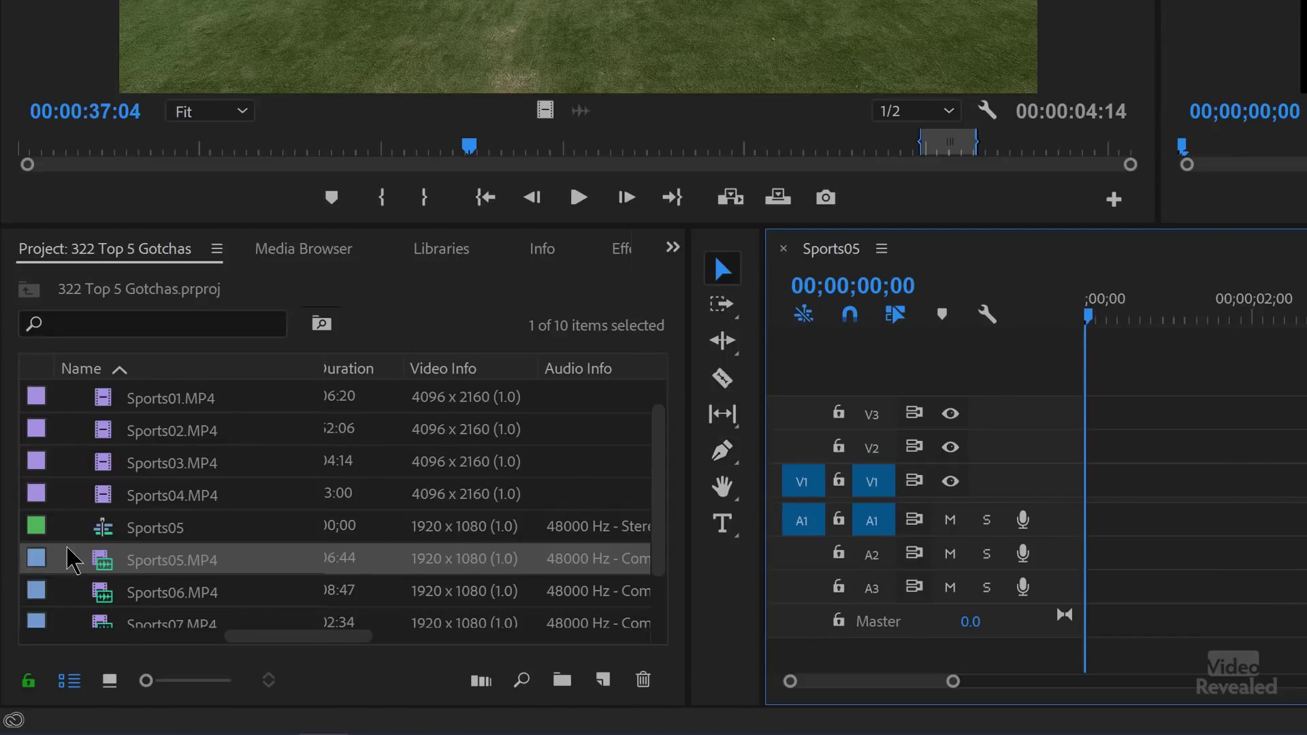
left_click_drag(102, 565, 1083, 521)
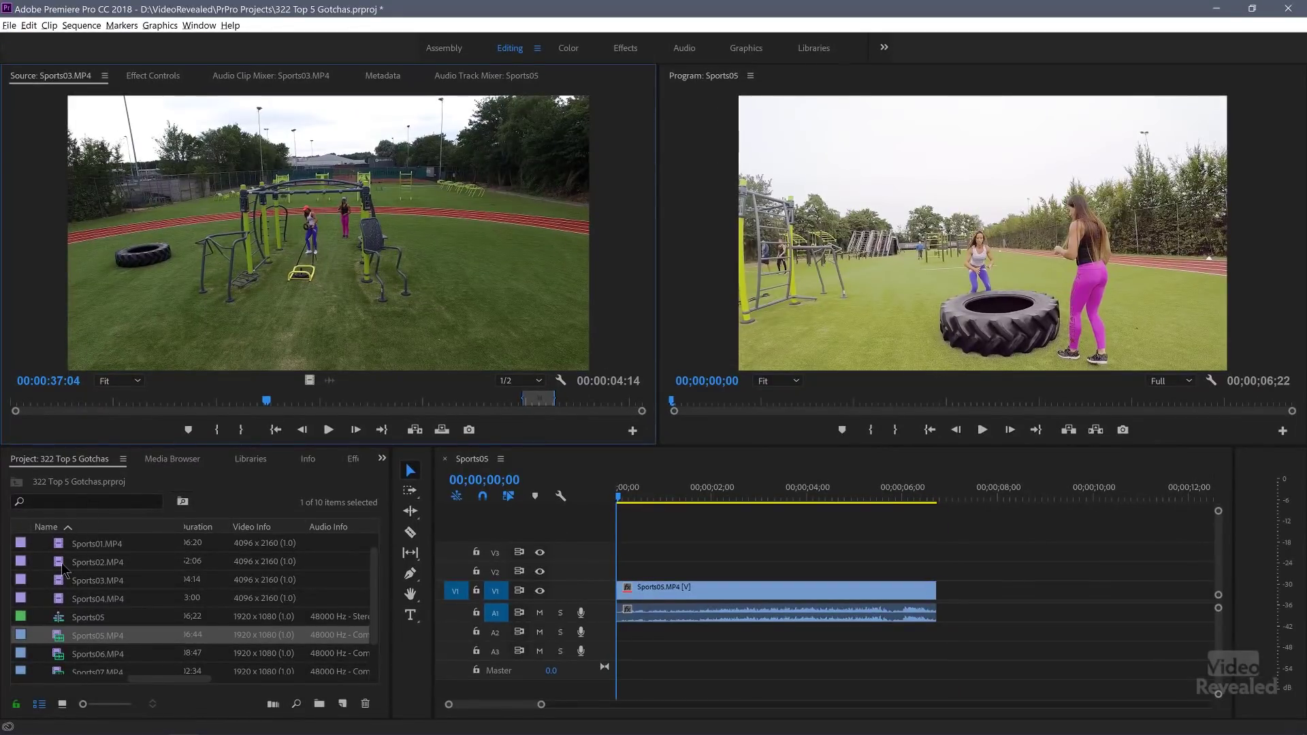
Load Sports02.MP4 and Sports05.MP4 in turn in the source monitor to compare their available source tracks.
double_click(61, 562)
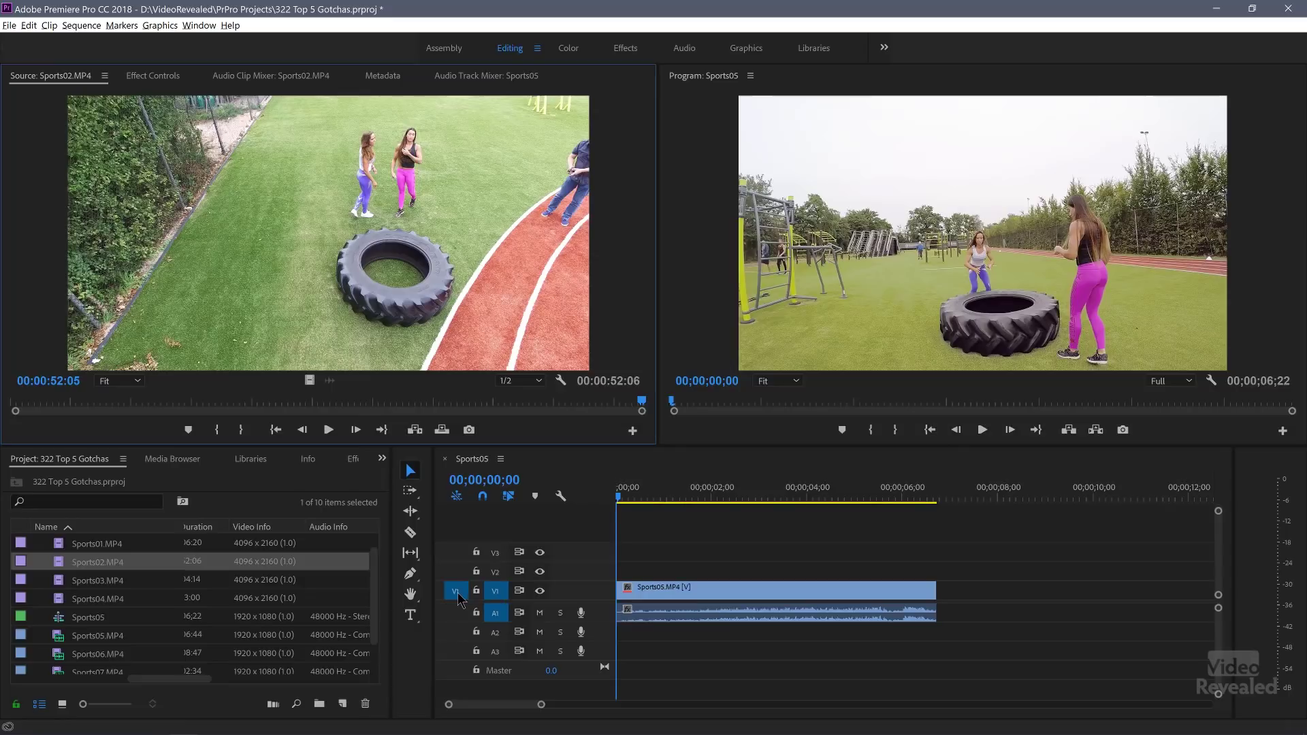
left_click(59, 639)
double_click(59, 641)
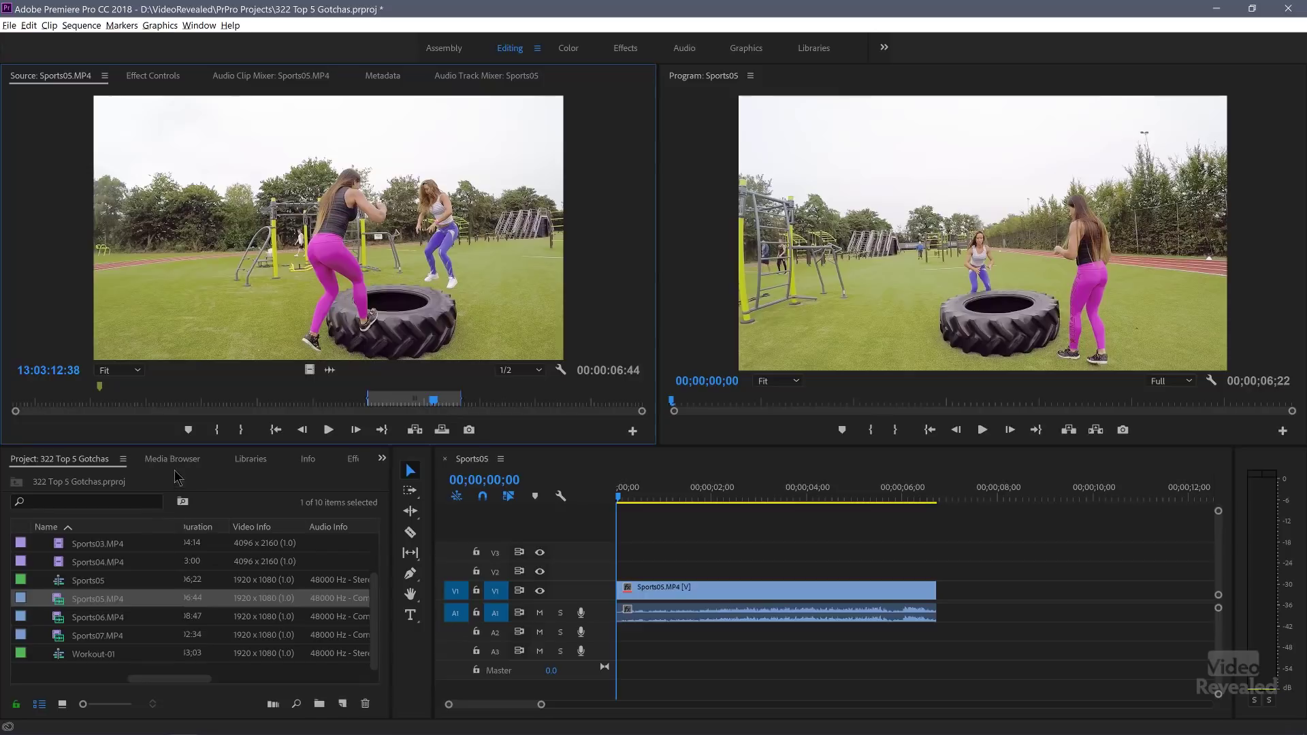
Add GuelphOutdoor_BMC.mov from the Guelph Outdoor School folder to V1 and A1 a short gap after Sports05.MP4, and inspect its waveform.
left_click(174, 460)
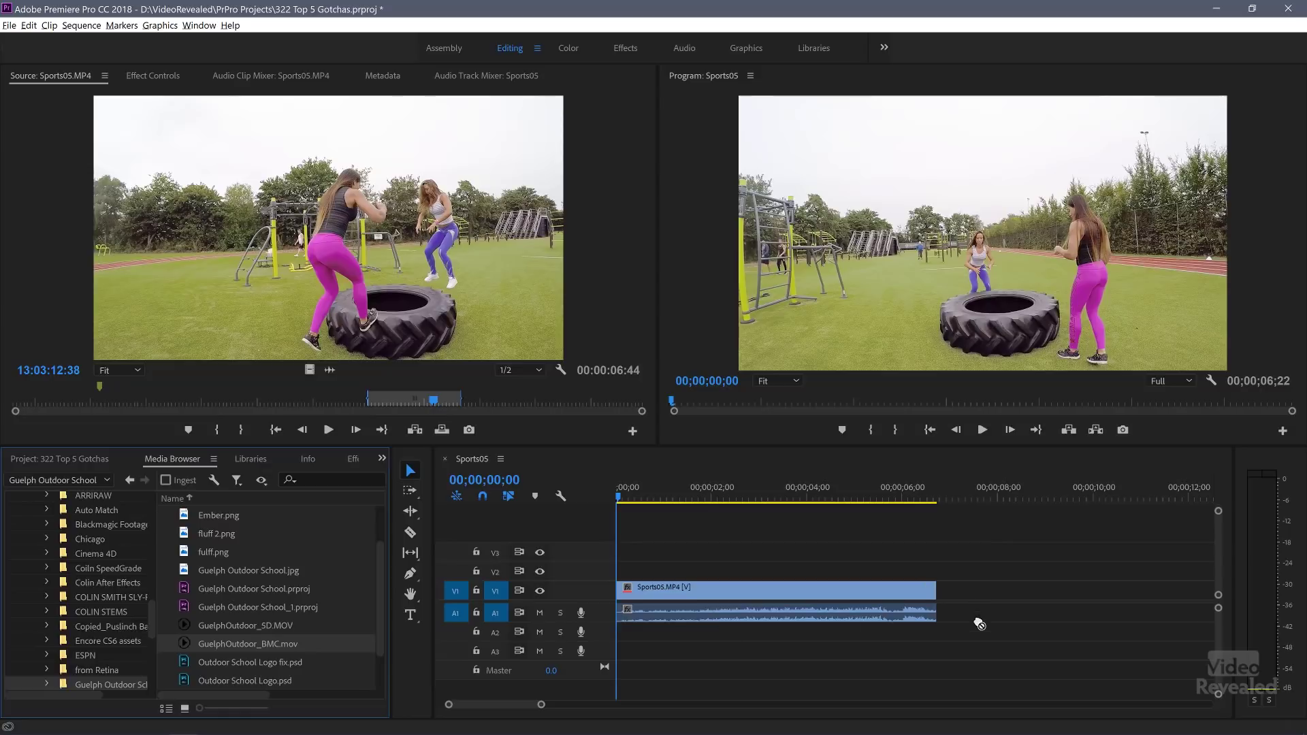
left_click_drag(979, 623, 978, 615)
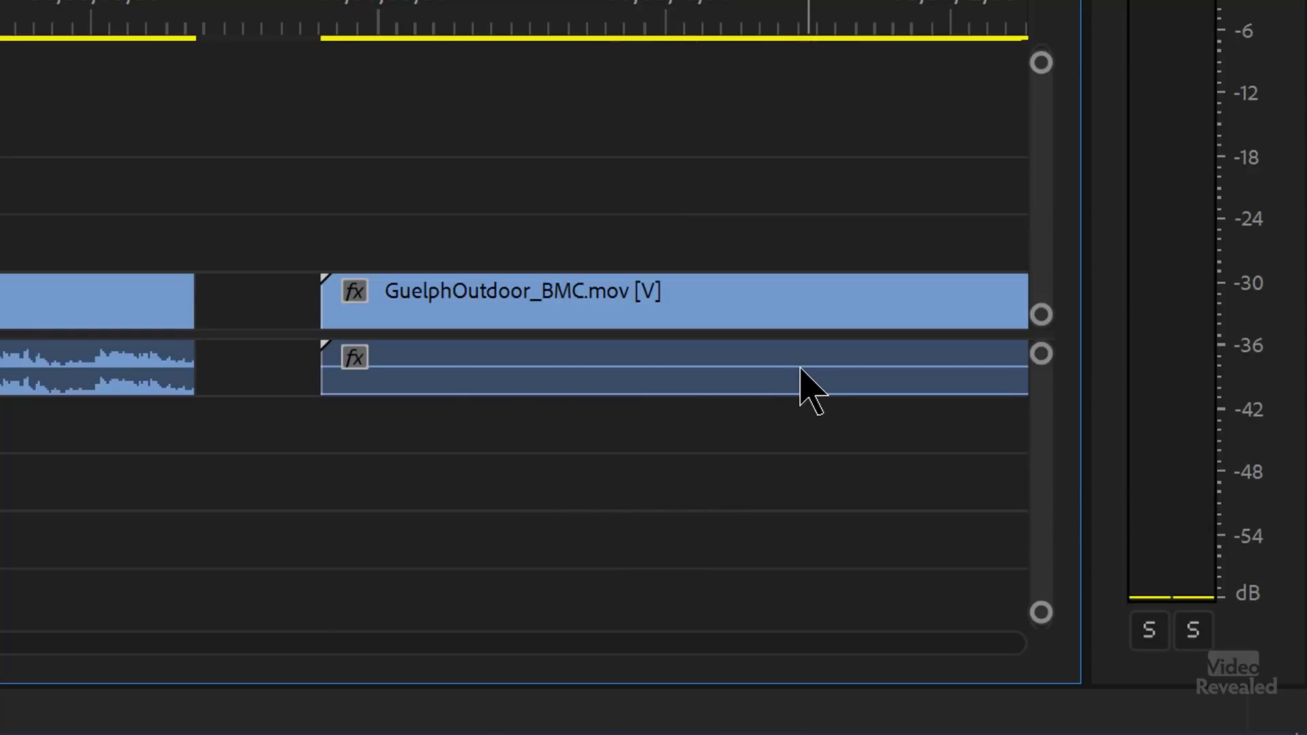
scroll(805, 383, "down", 5)
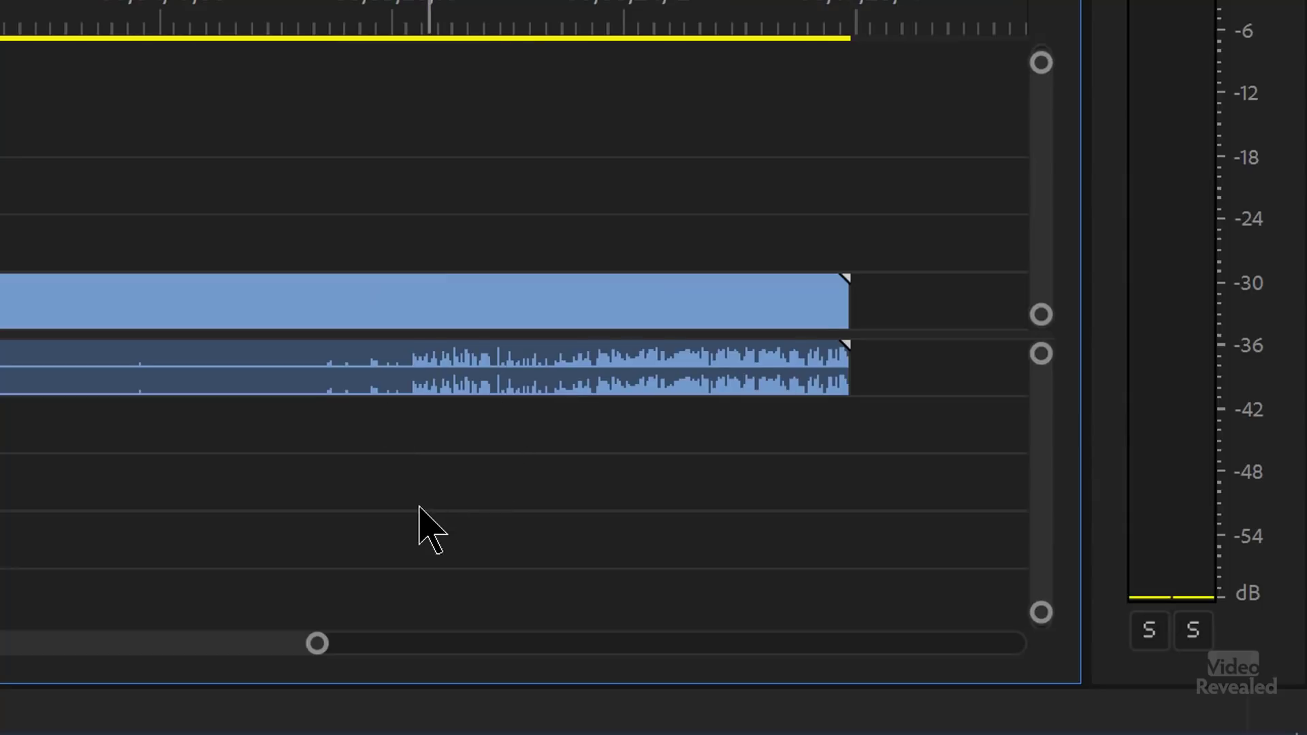
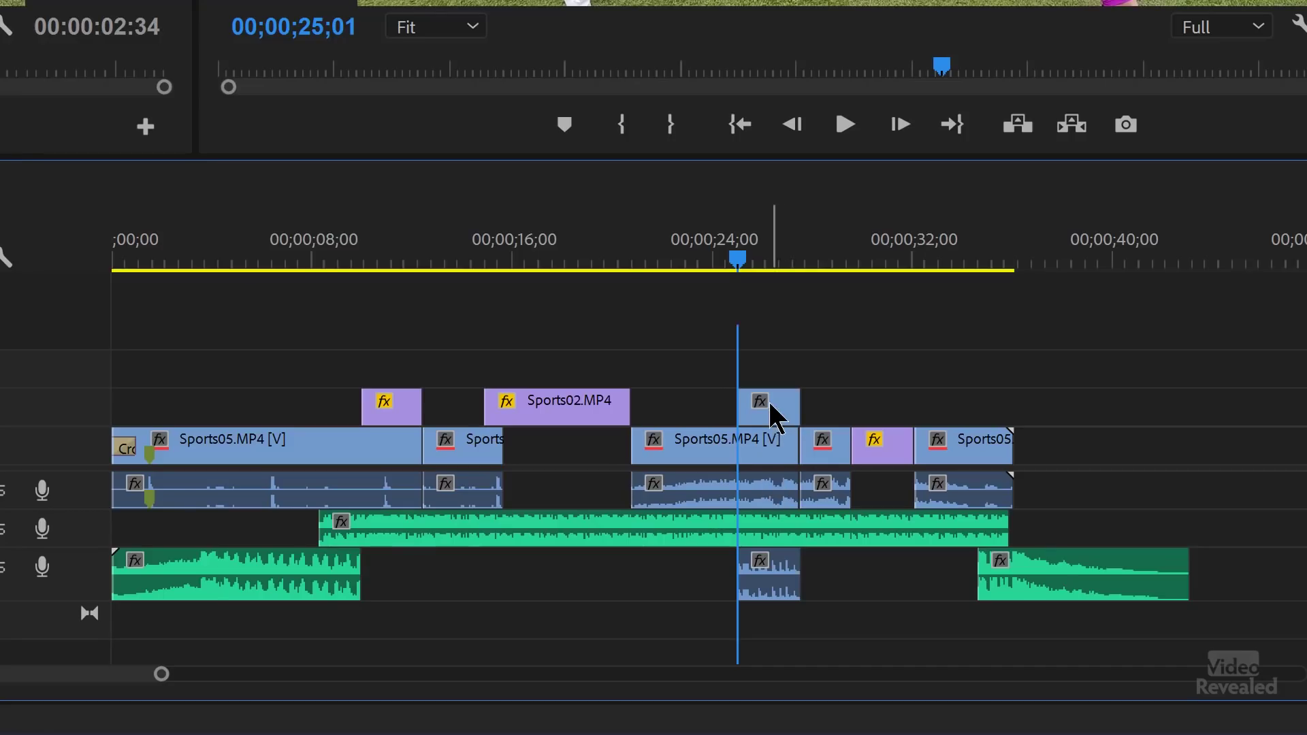
Select the Sports05.MP4 clip under the Workout-01 playhead on V1 together with its linked audio, and clear the selection.
left_click(774, 415)
left_click(757, 455)
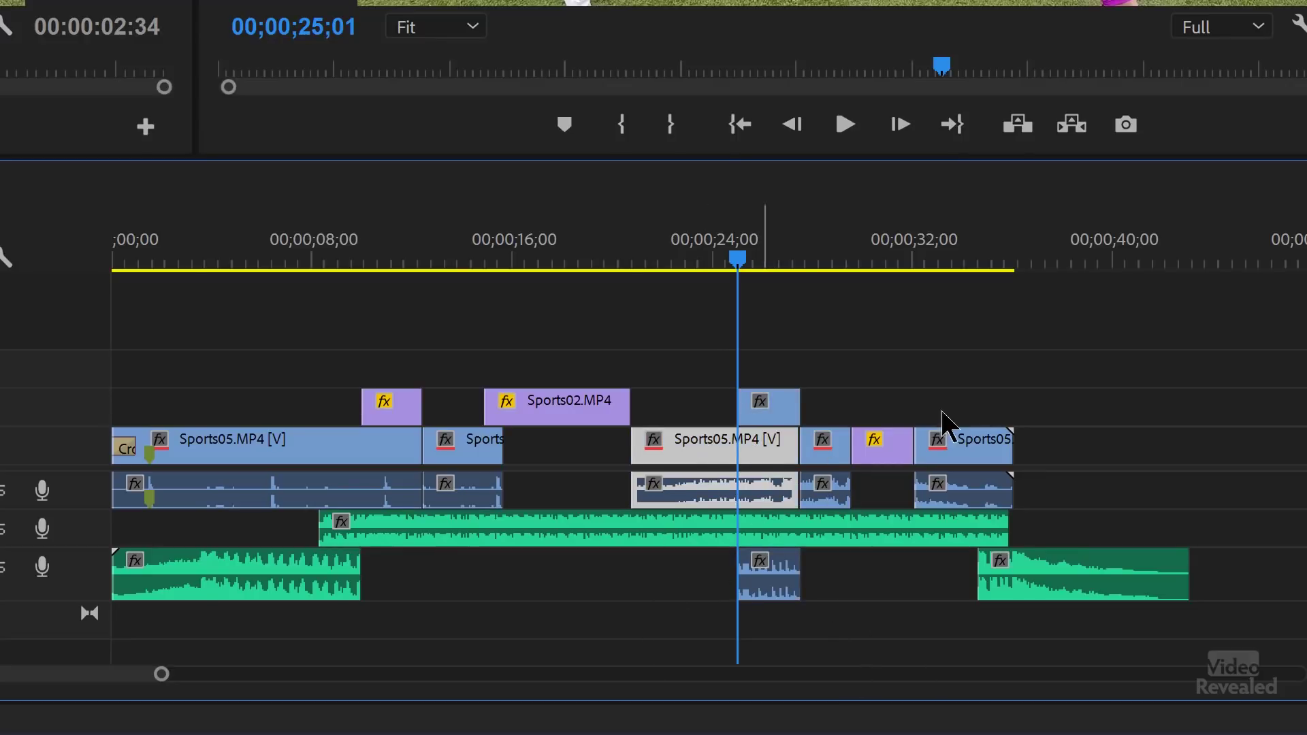
left_click(744, 443, "shift")
left_click(741, 443, "shift")
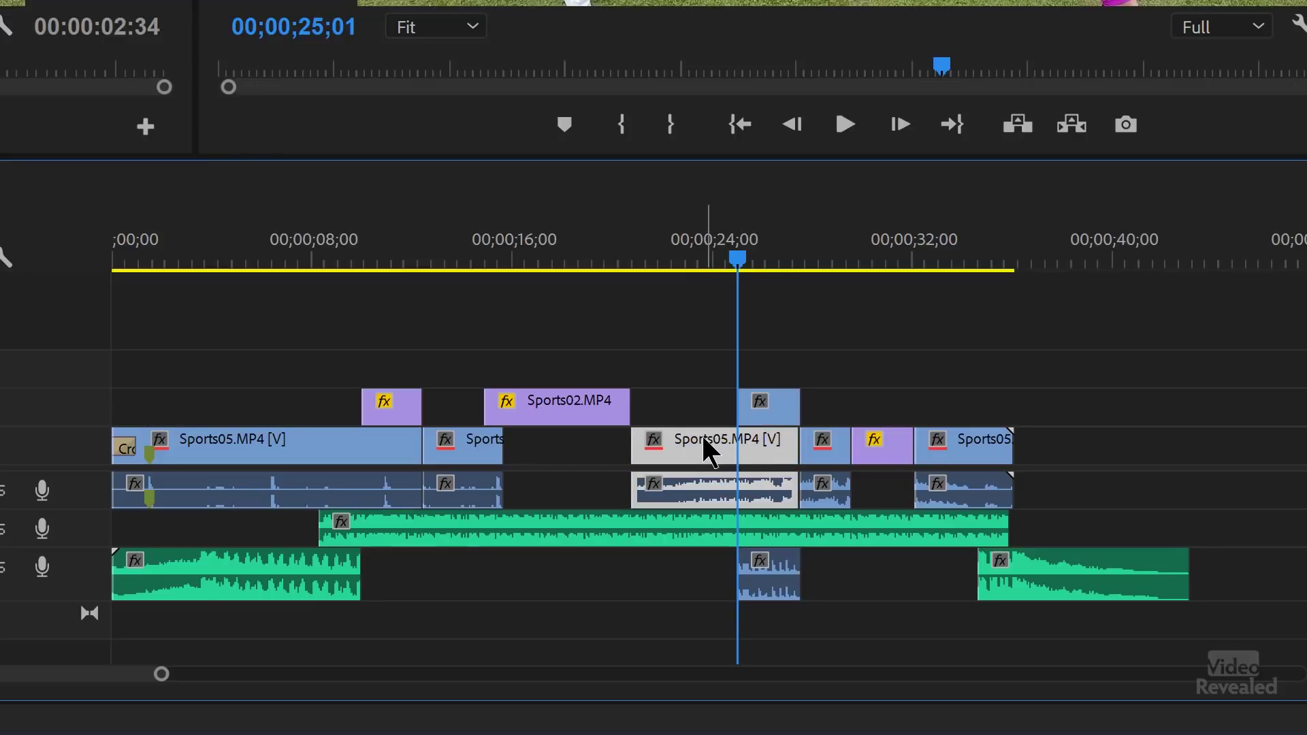
left_click(705, 372)
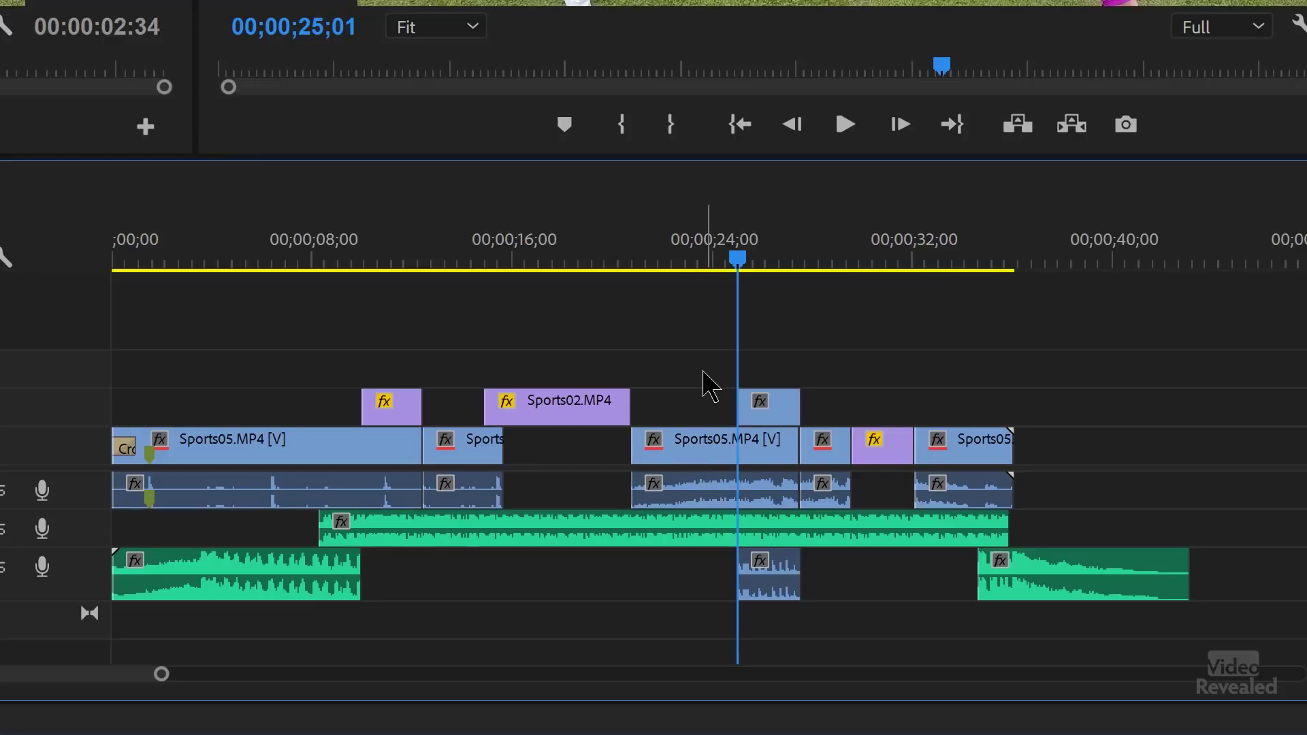
Alternate between selecting only the video and the whole linked Sports05.MP4 clip, and select the V2 gap above it.
left_click(701, 459)
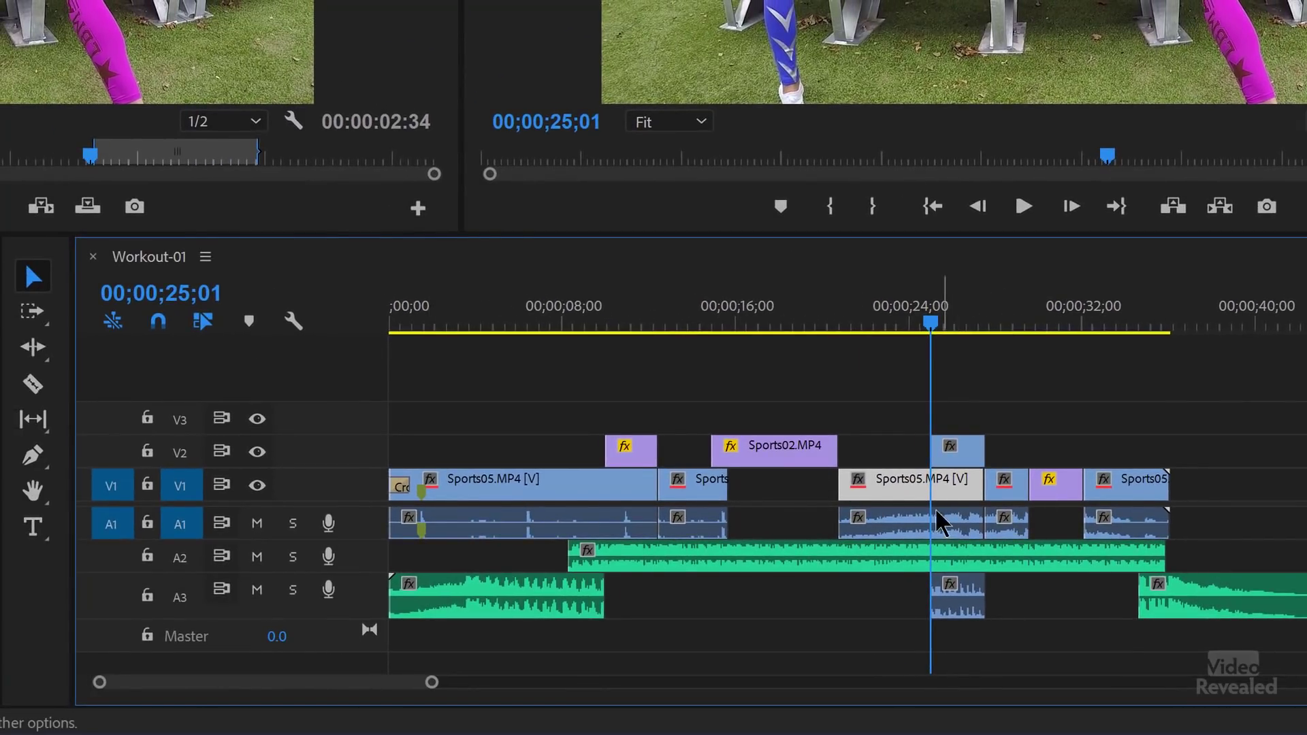
left_click(903, 491)
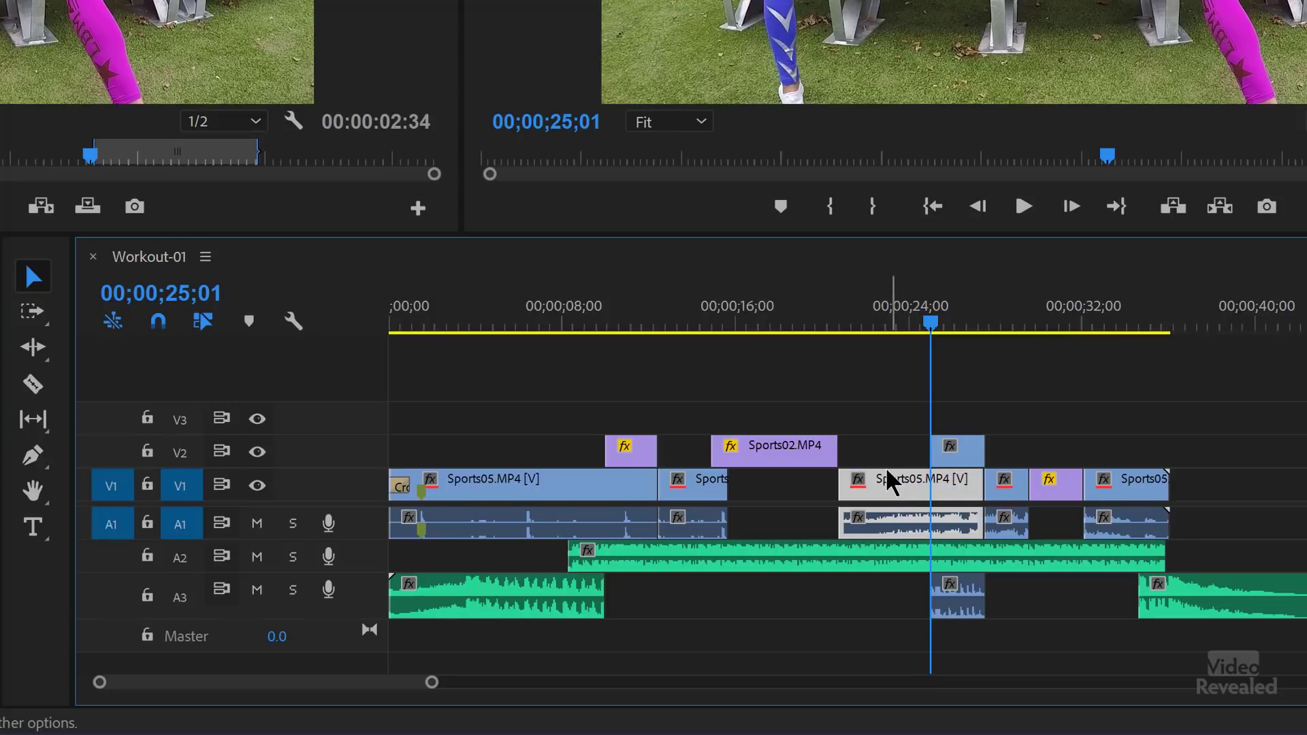
left_click(890, 488, "alt")
left_click(872, 452)
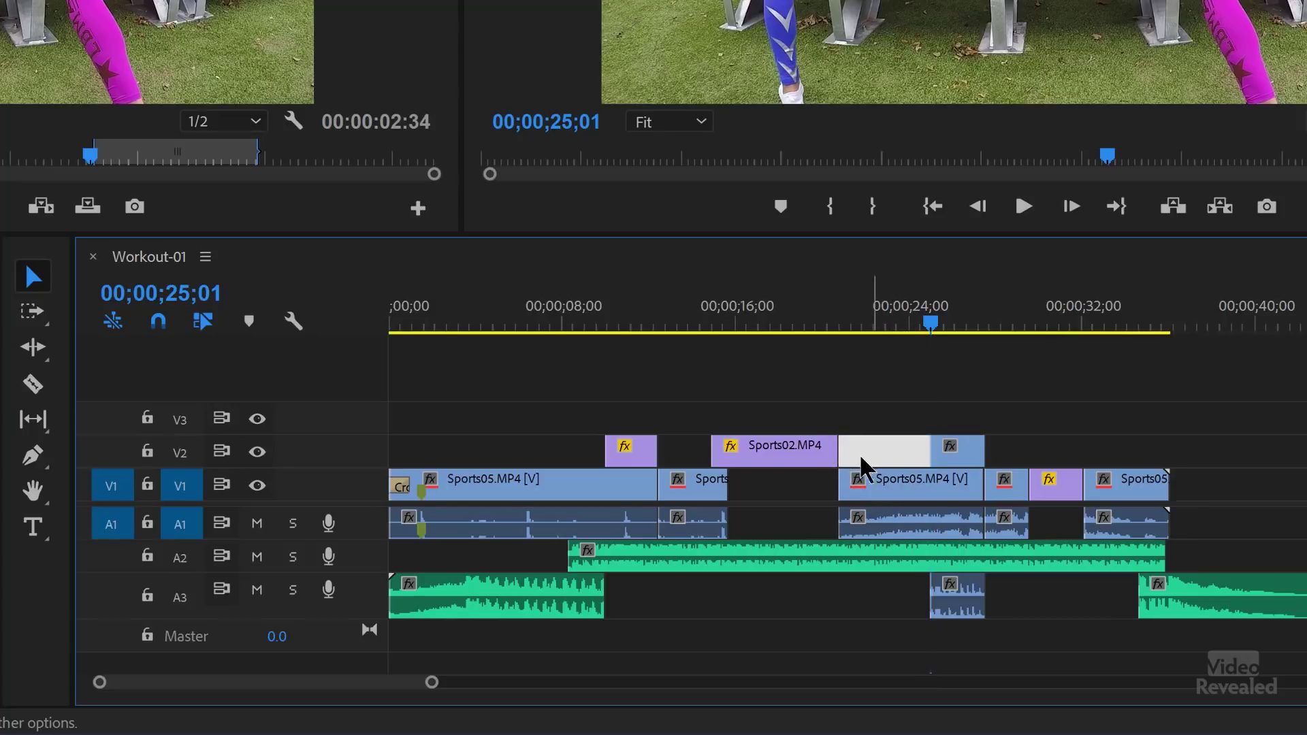
left_click(202, 320)
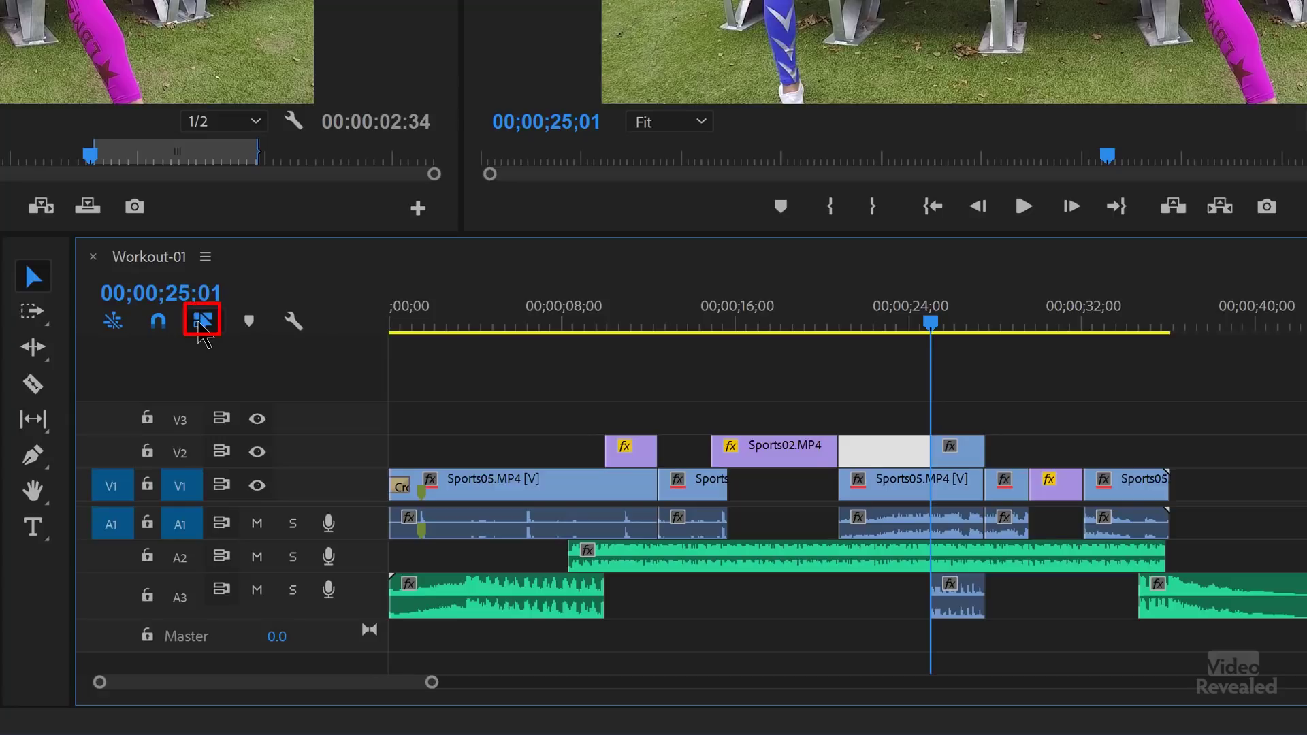
Move only the video portion of the Sports05.MP4 clip from V1 to V3, and undo the move.
left_click(895, 479)
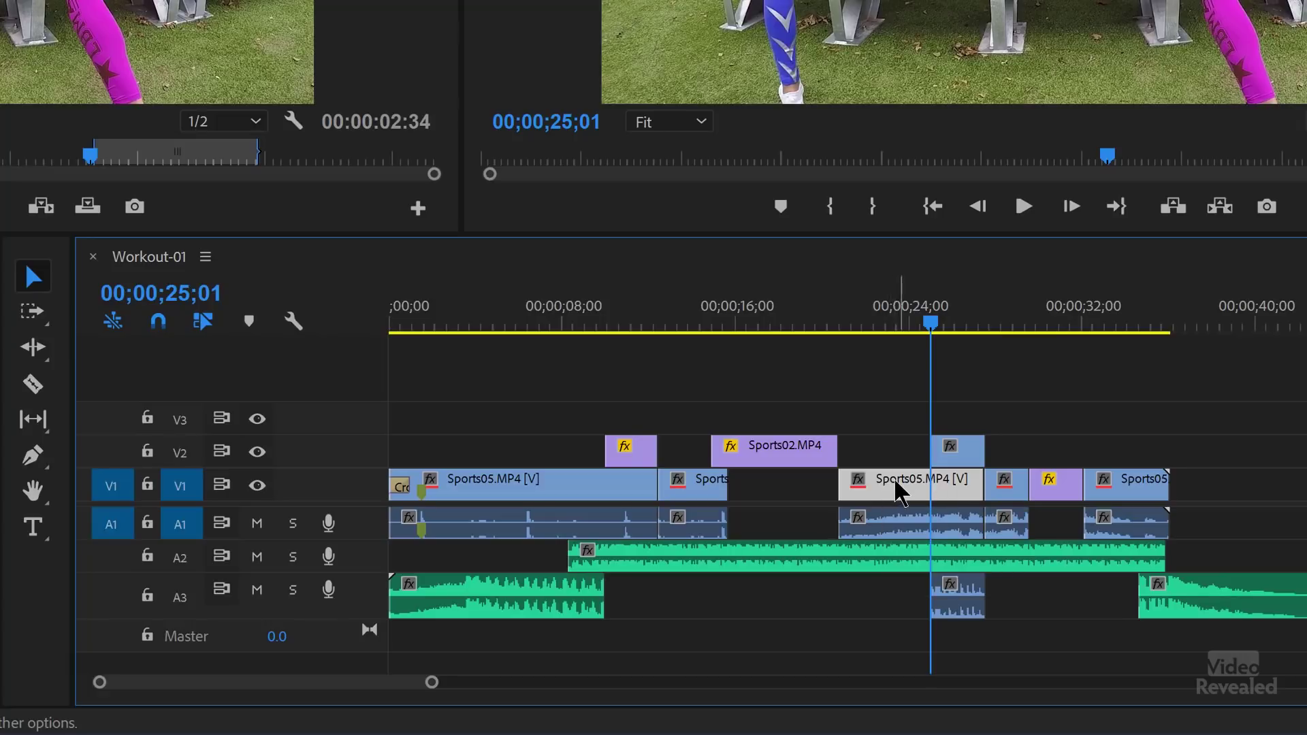
left_click_drag(897, 484, 900, 418)
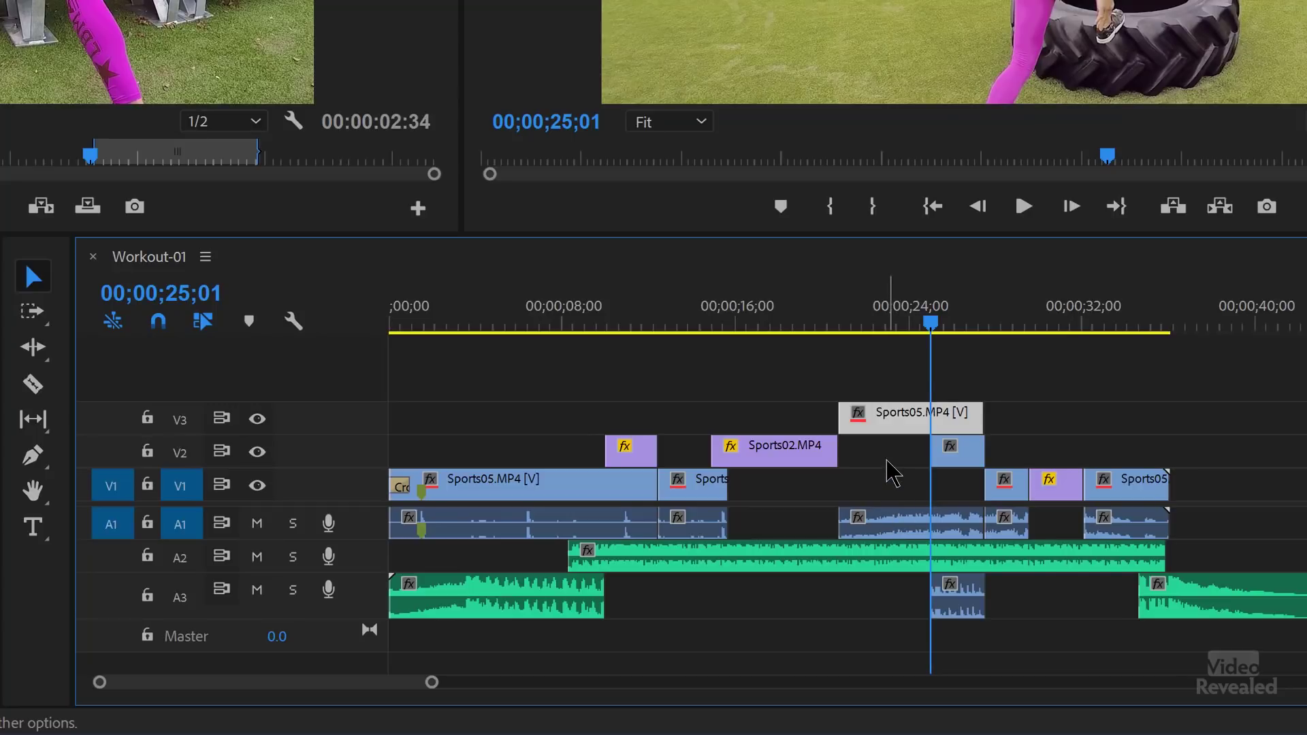
key("ctrl+z")
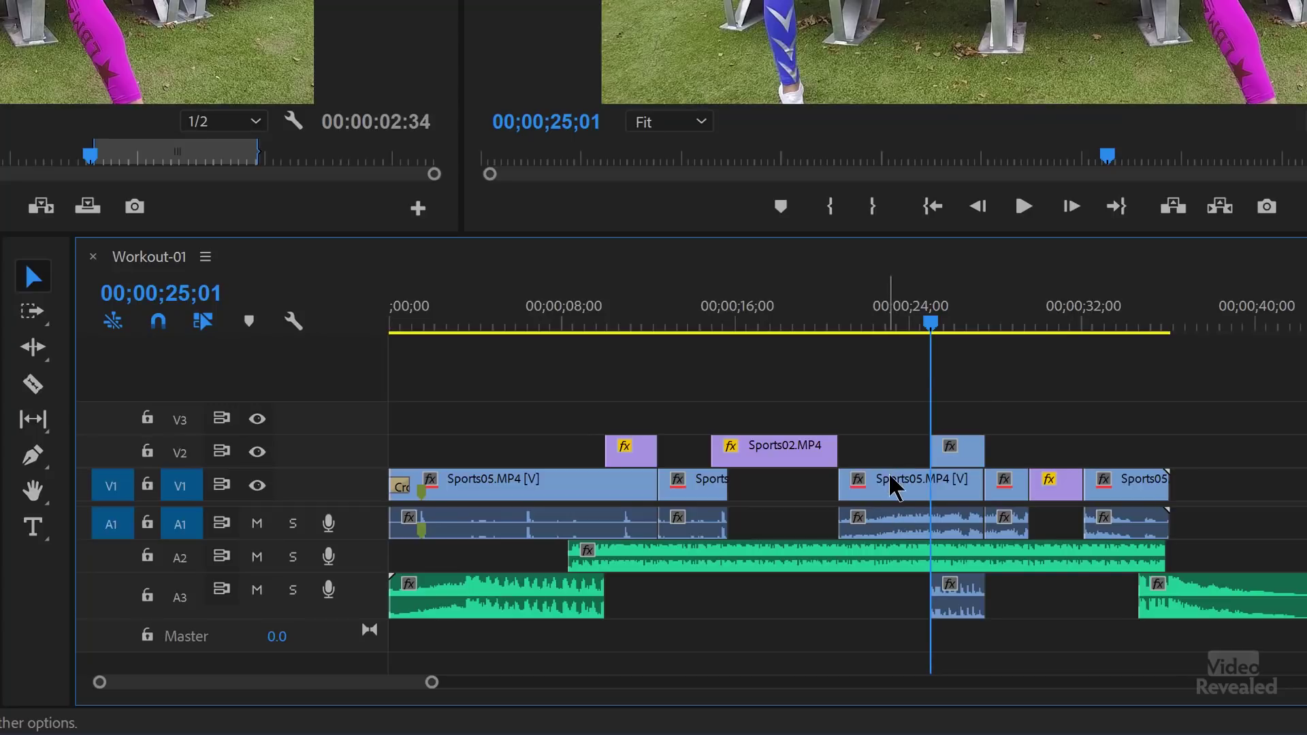
Nudge the video-only Sports05.MP4 selection from V1 up to V3 and back down, and undo the nudges that overwrite the V2 clip.
left_click(890, 479)
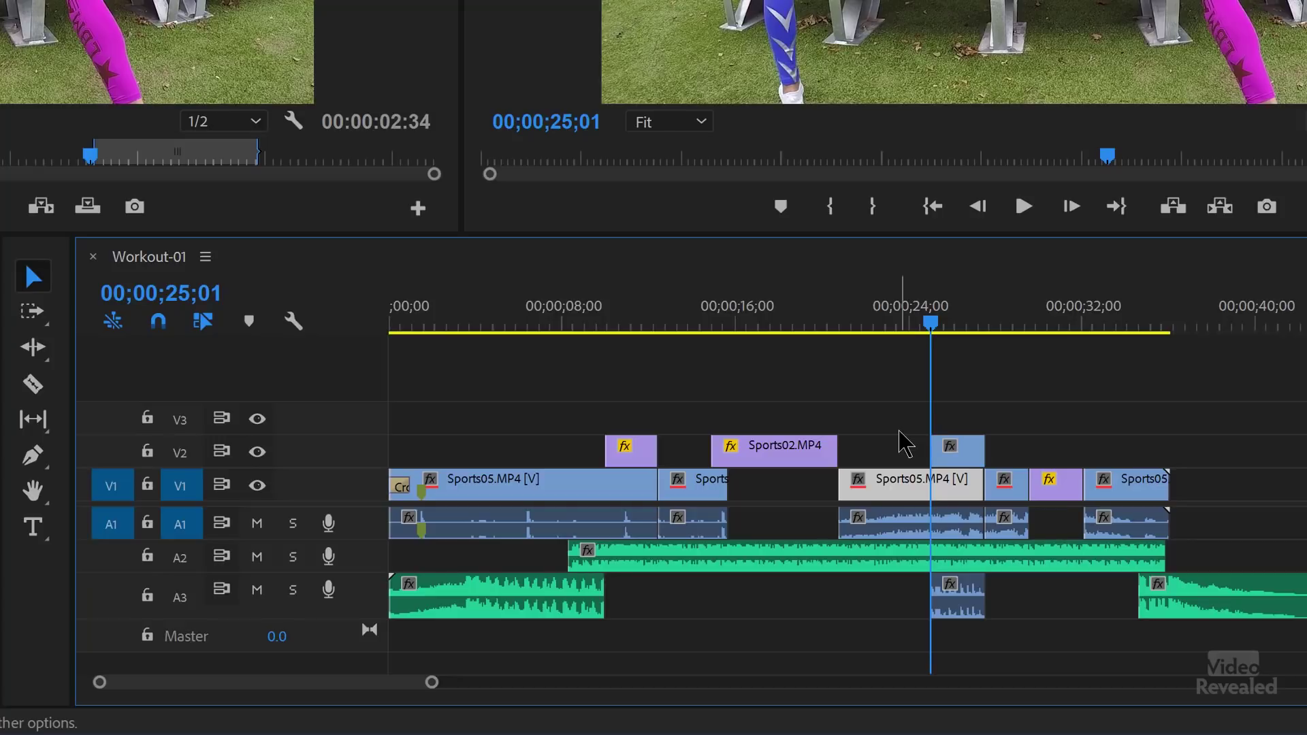
key("ctrl+z")
key("alt+Up")
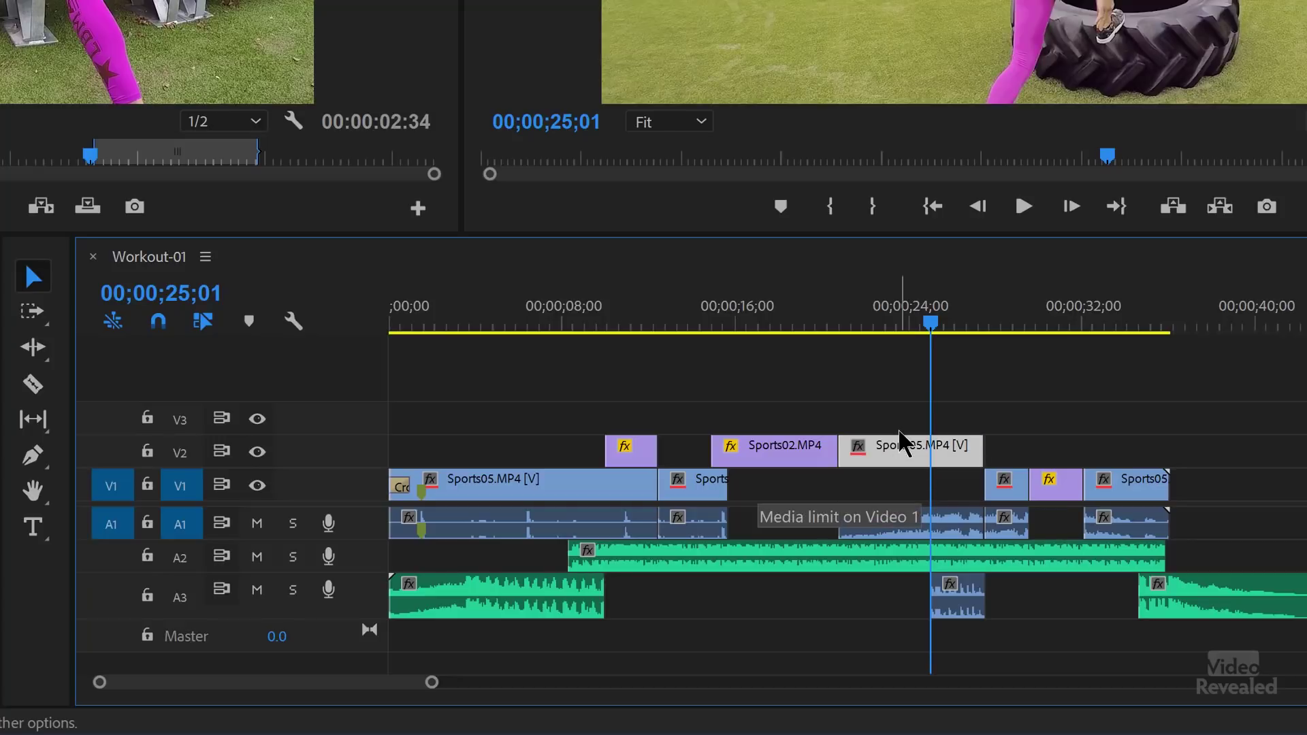
key("alt+Up")
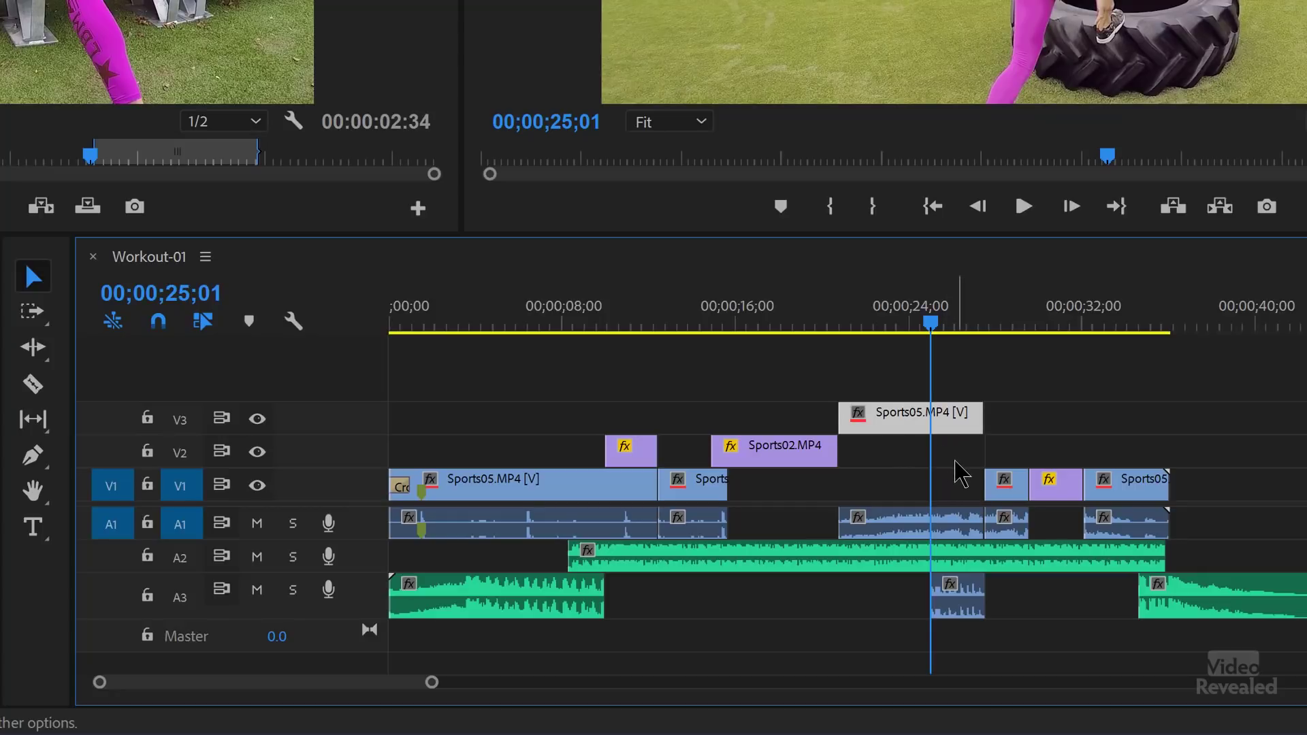
key("alt+Down")
key("alt+Down")
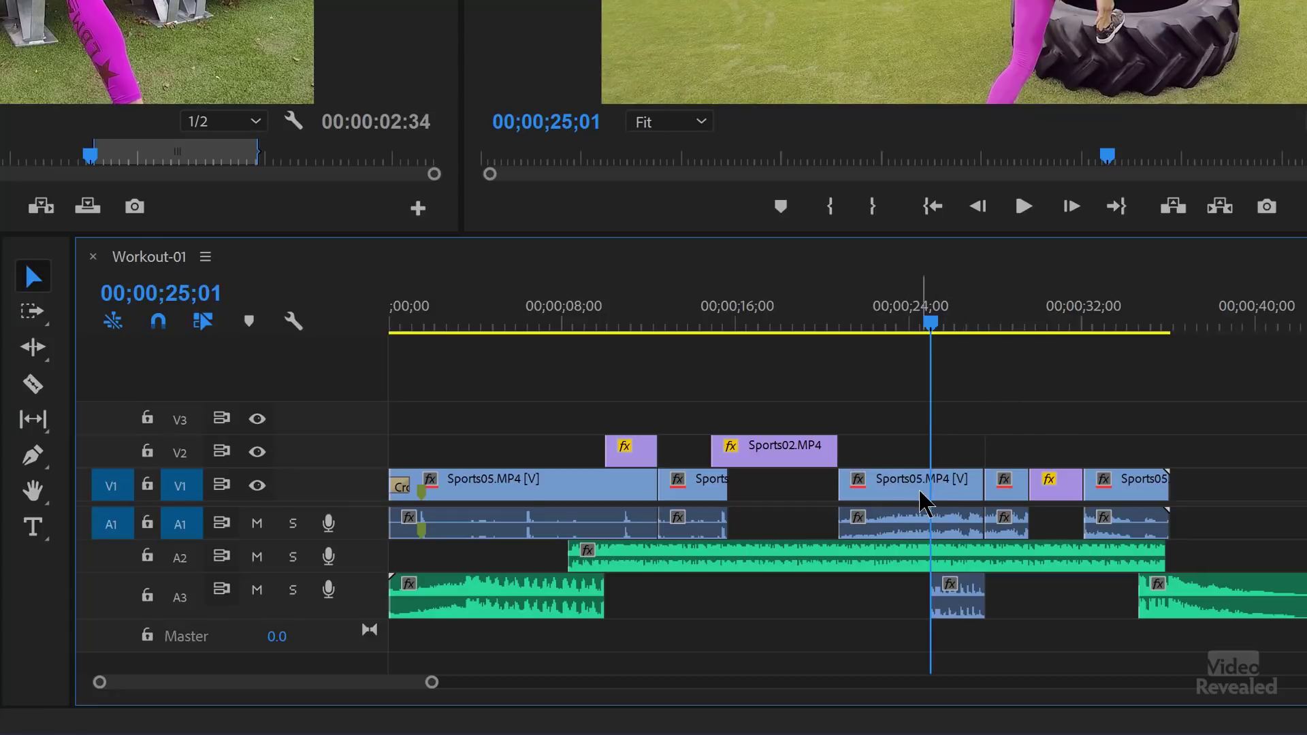
key("alt+Up")
key("alt+Down")
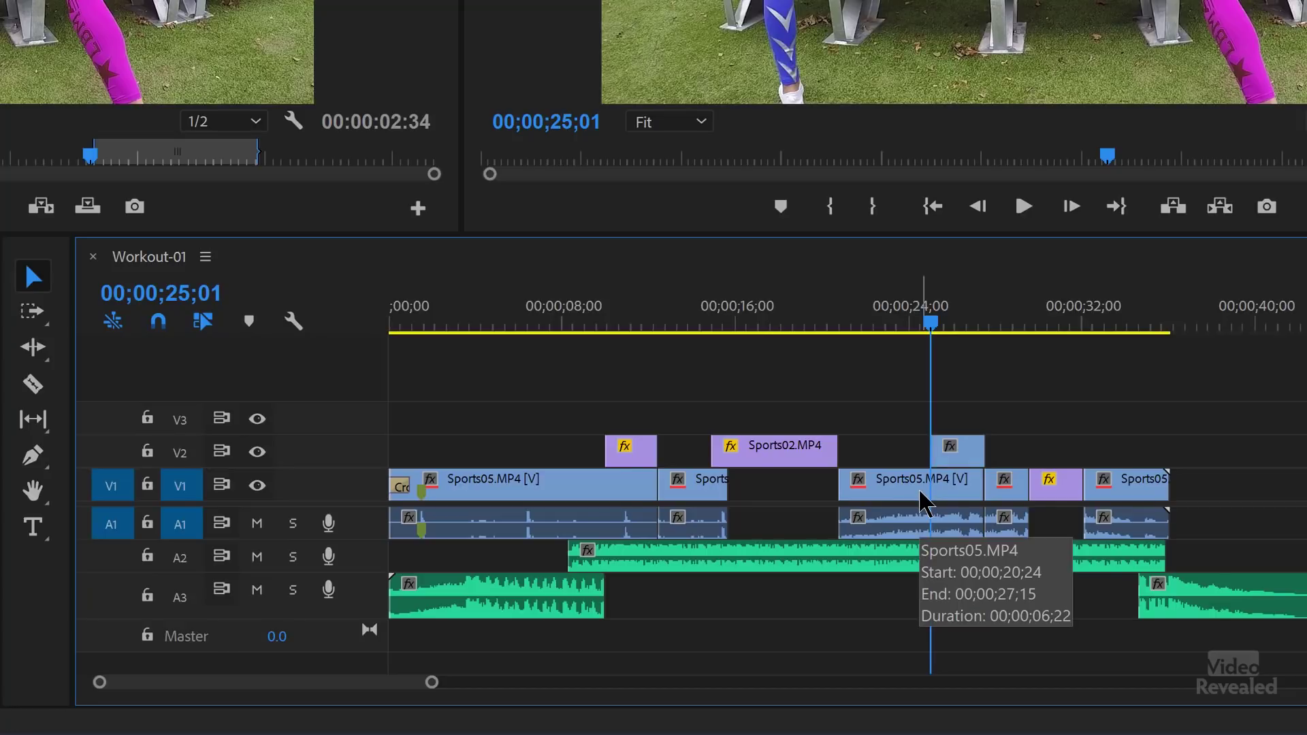
Select only the video of the Sports05.MP4 clip under the playhead, and lock and unlock track V2.
left_click(914, 492)
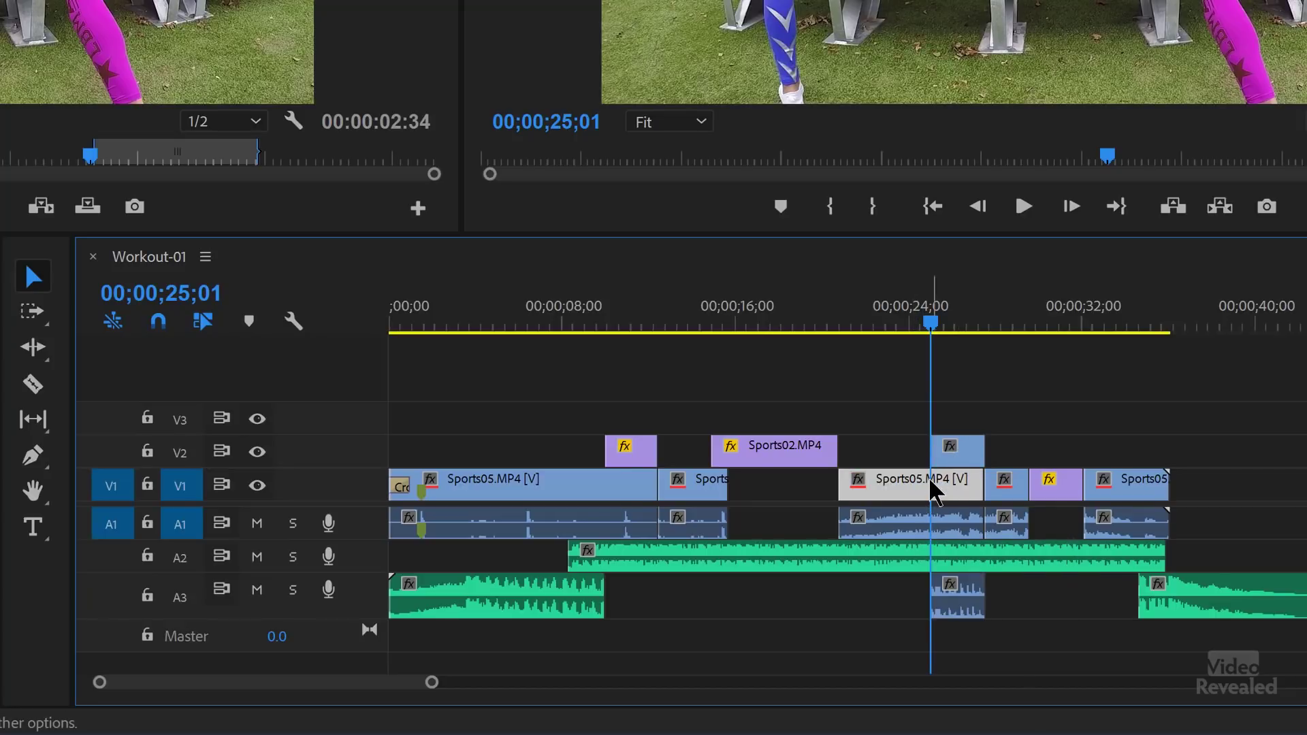
left_click(146, 453)
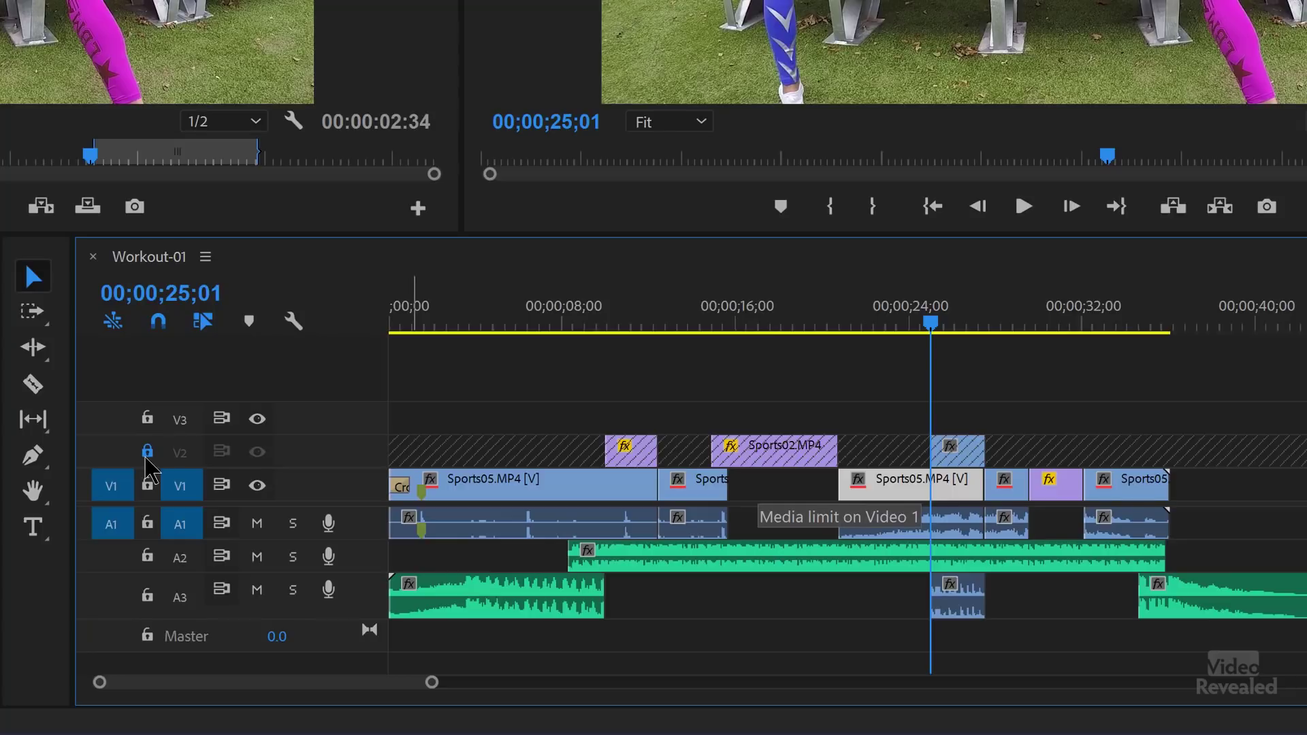
left_click(146, 451)
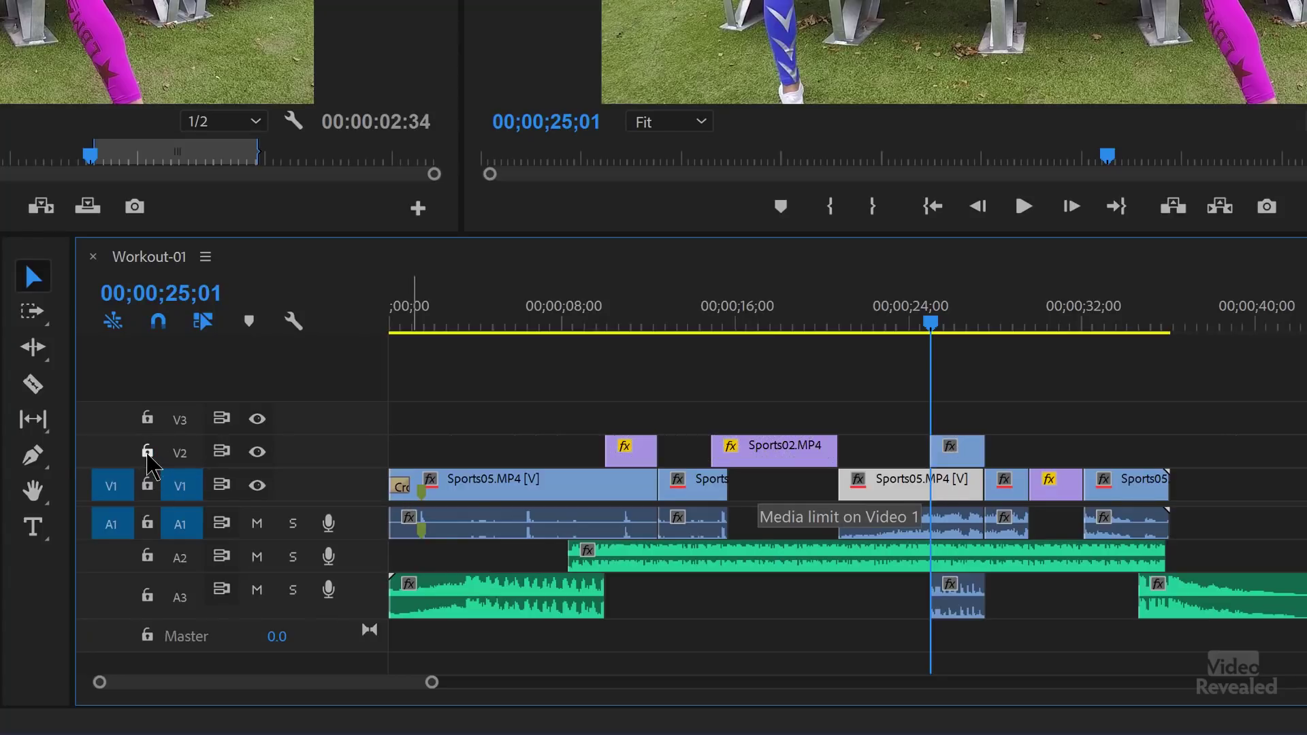
Nudge only the video of the last Sports05 clip repeatedly up through the tracks above V1 and back down to V1.
left_click(1126, 488)
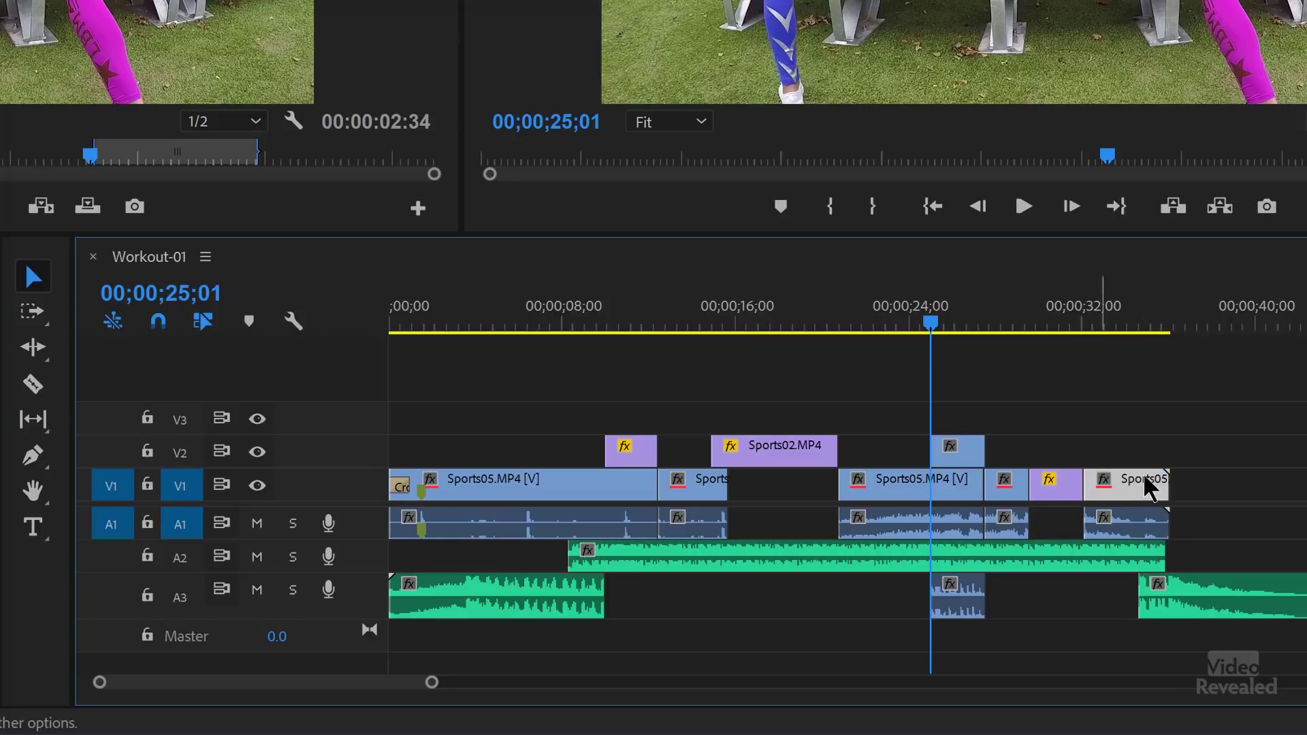
key("alt+Up")
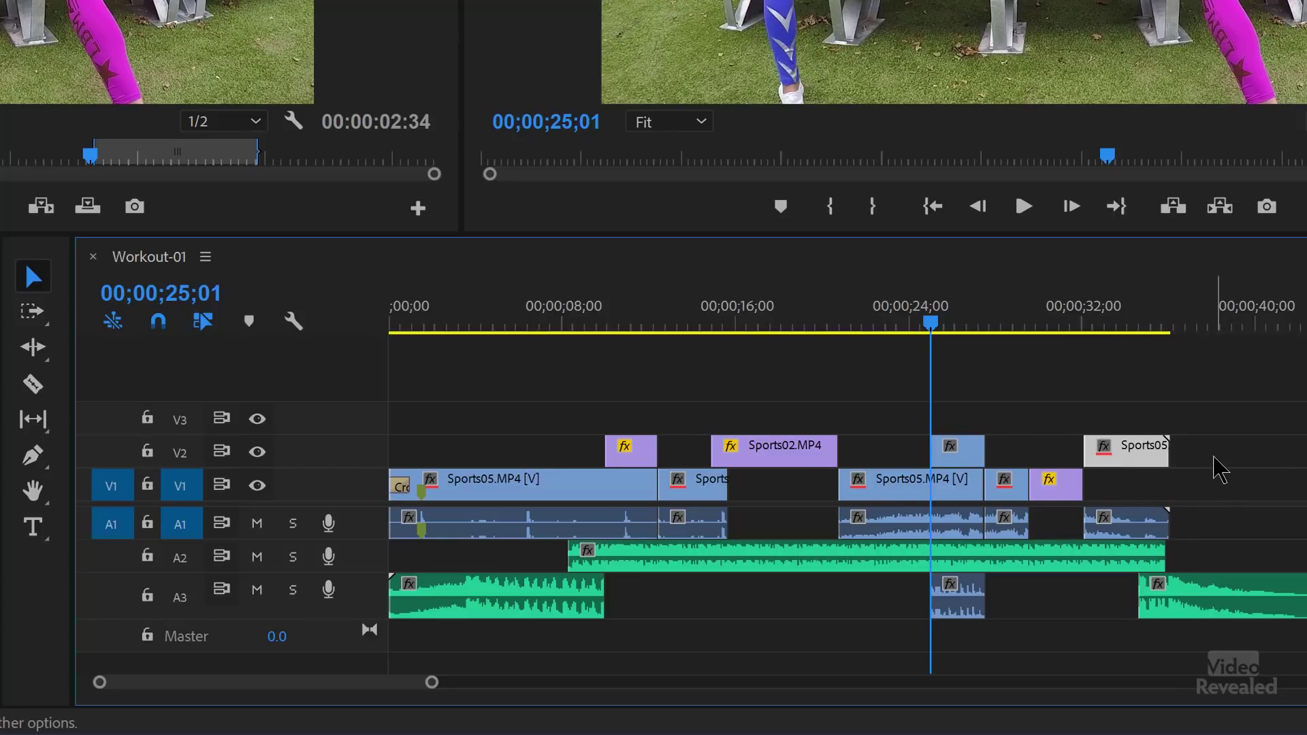
key("alt+Up")
key("alt+Up")
key("alt+Down")
key("alt+Down")
key("alt+Down")
key("alt+Up")
key("alt+Up")
key("alt+Up")
key("alt+Down")
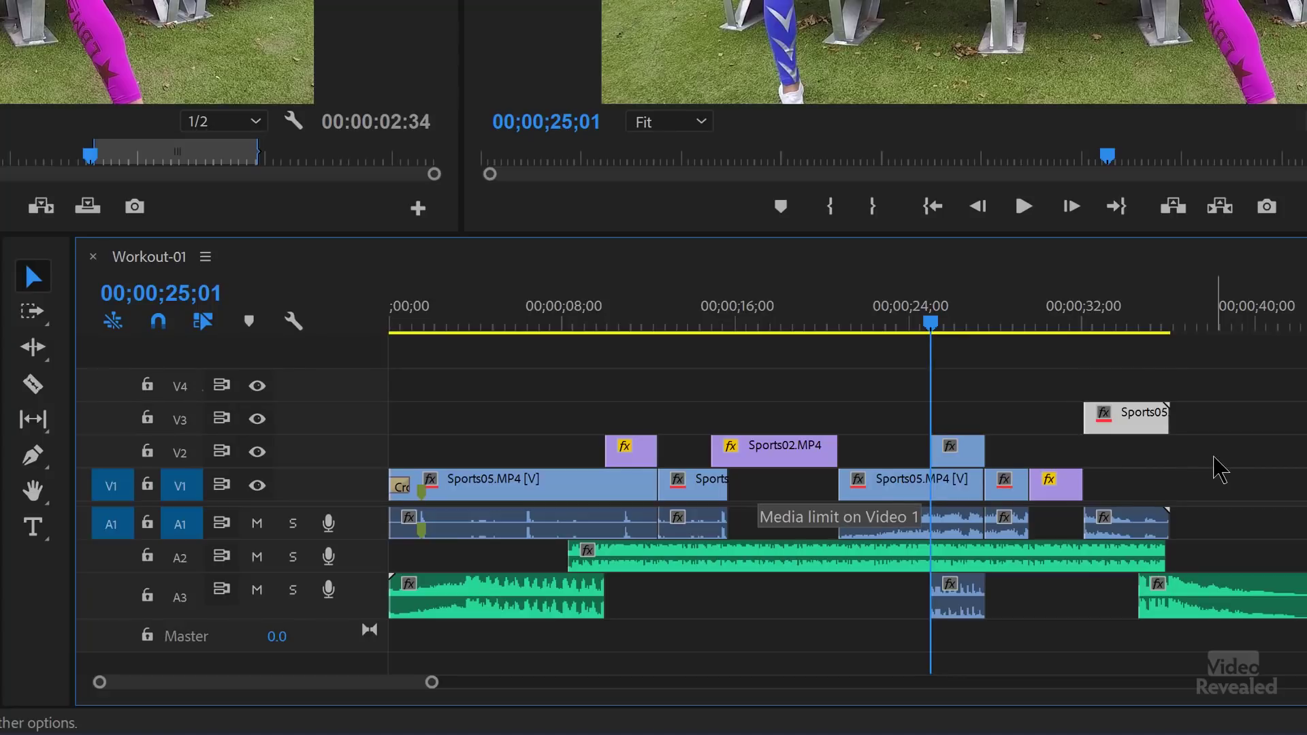
key("alt+Down")
key("alt+Down")
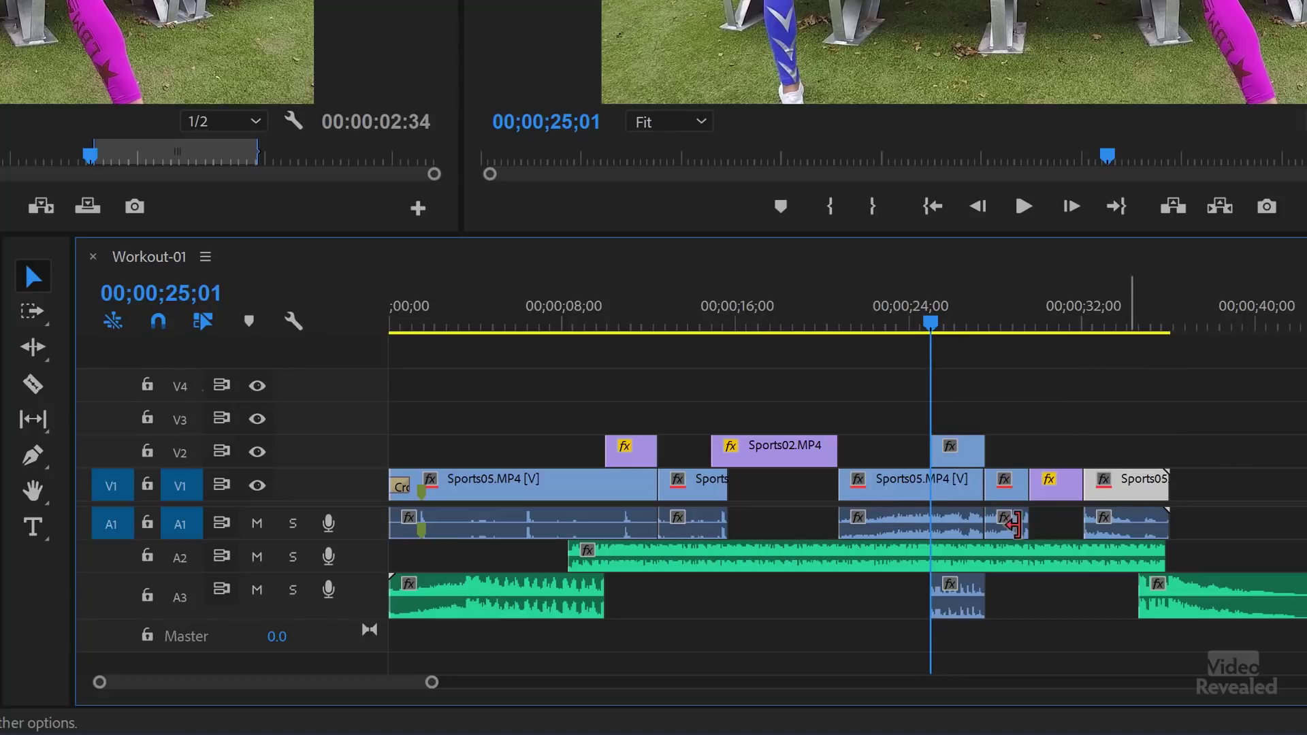
Select only the audio of the Sports05.MP4 clip under the playhead, and nudge it from A1 down to A2 and back.
left_click(886, 531)
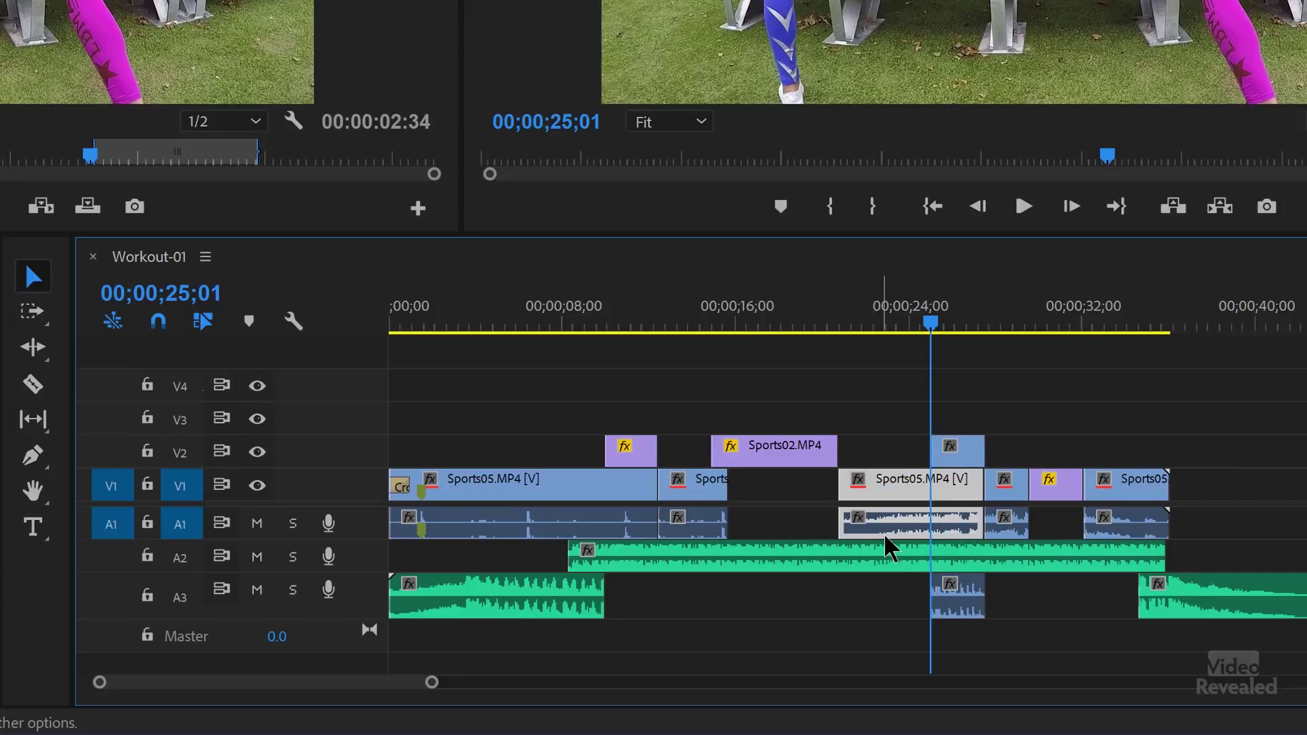
left_click(873, 589)
left_click(898, 522, "alt")
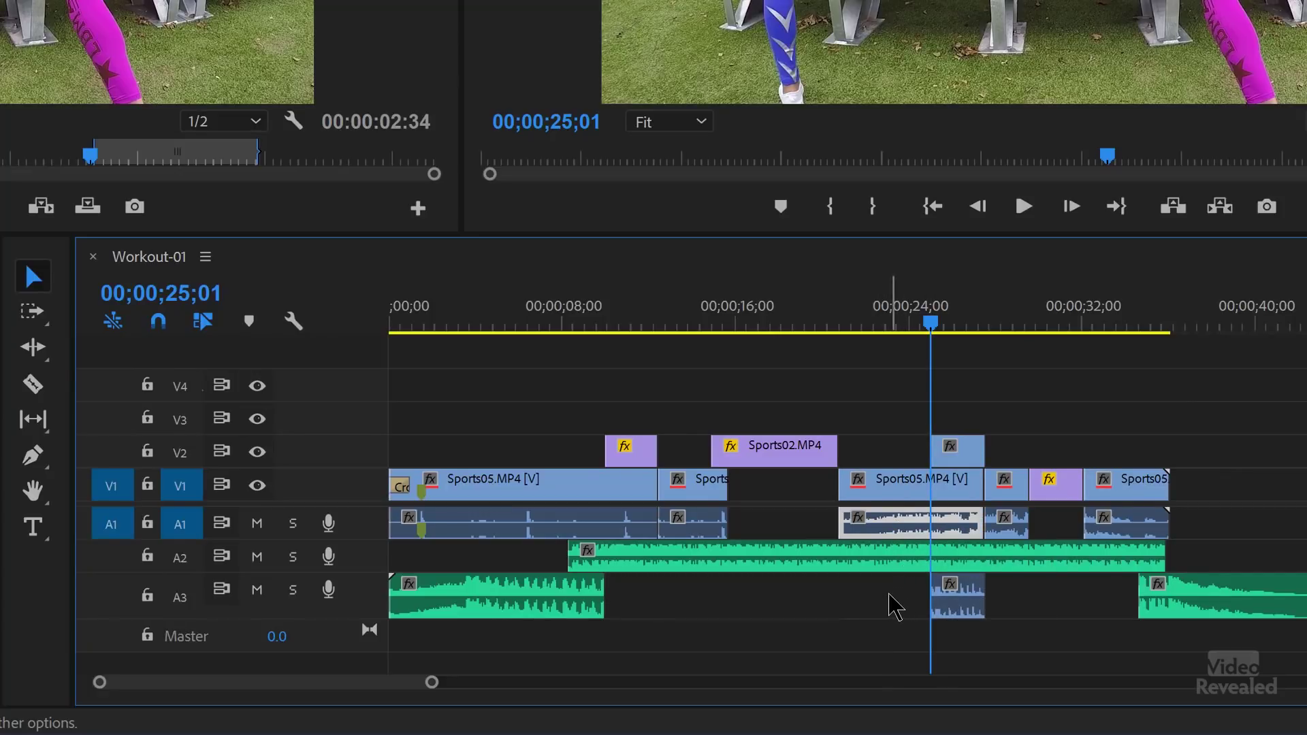
key("alt+Down")
key("alt+Up")
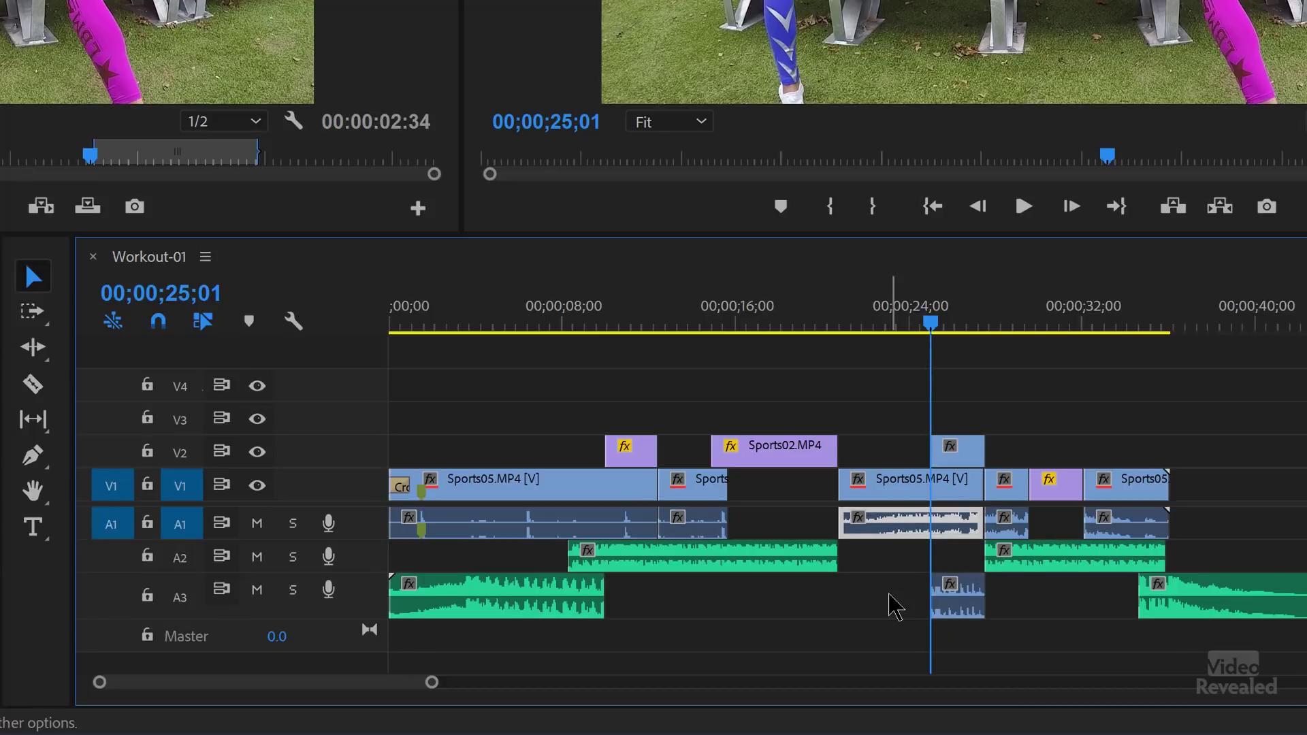
key("alt+Down")
key("alt+Up")
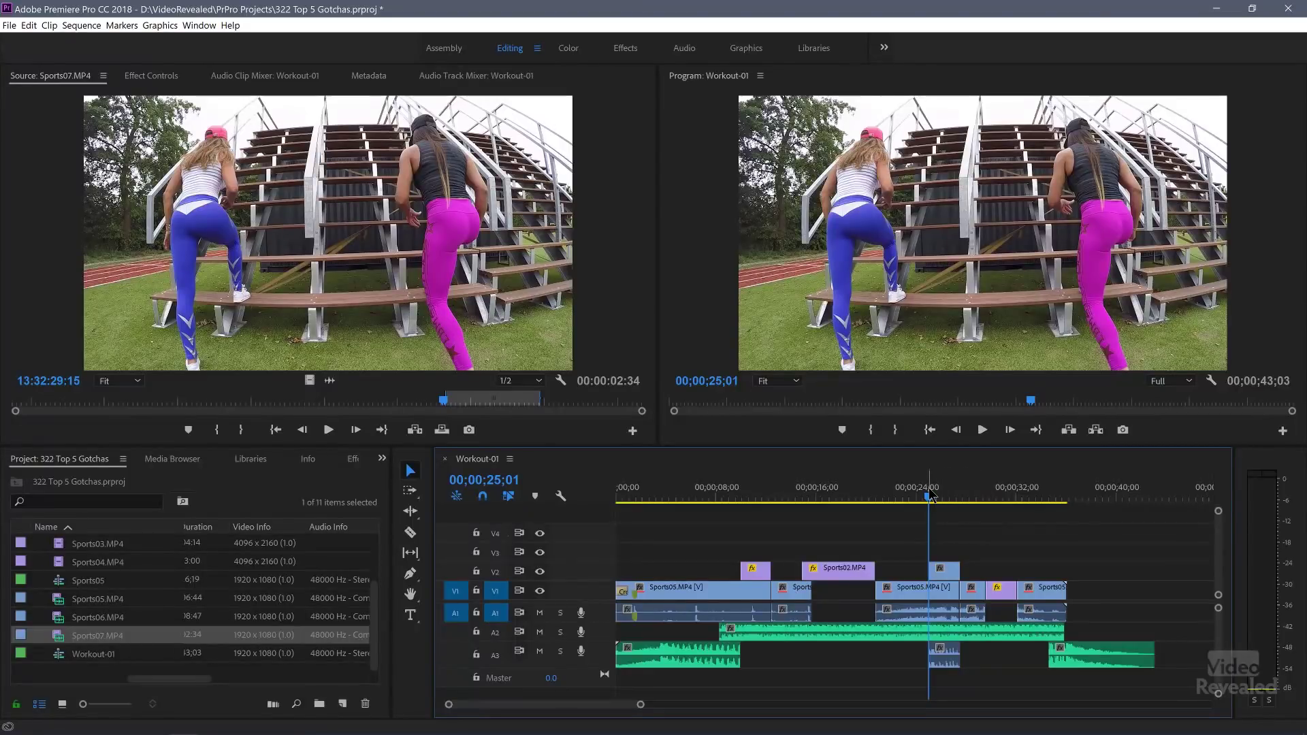
With the playhead at 00;00;26;04, select the Sports05.MP4 clip beneath the V2 clip and set its scale to 156.
left_click_drag(929, 497, 945, 490)
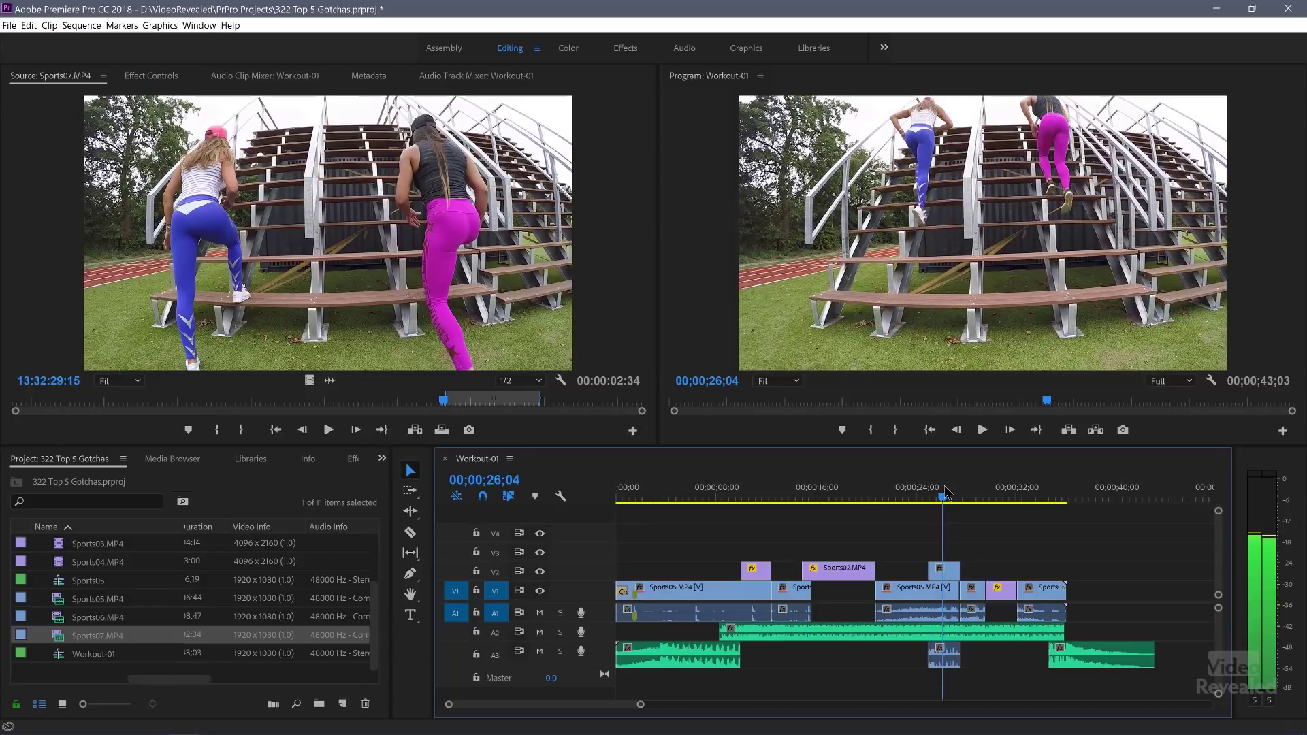
left_click(930, 599)
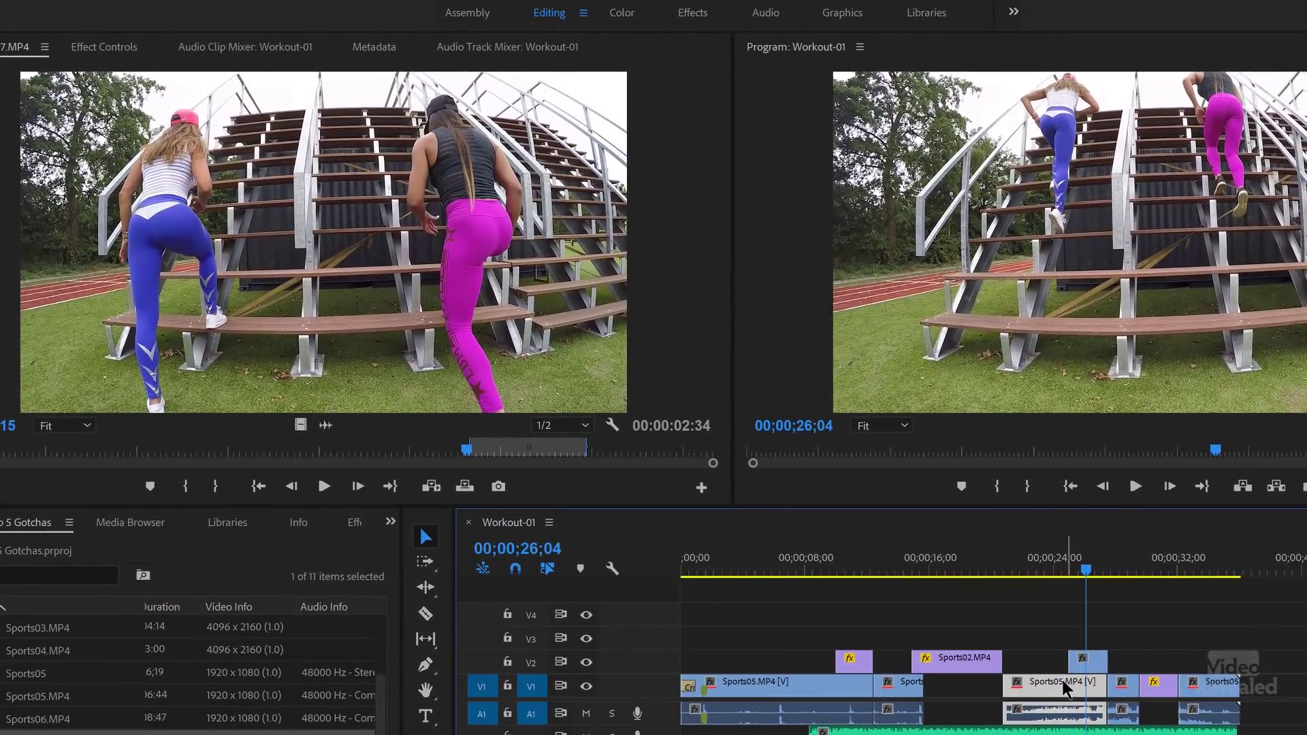
left_click(106, 47)
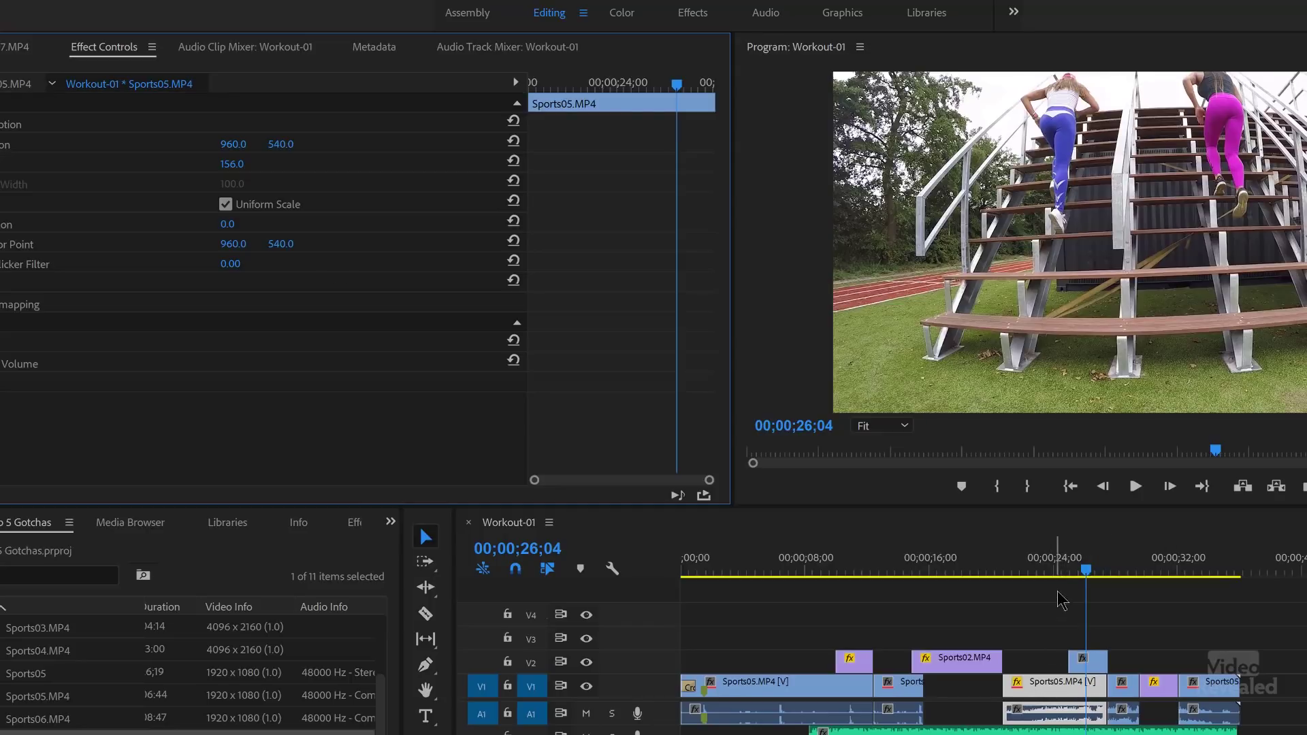
At 00;00;24;05, reduce the Sports05.MP4 clip's scale to 135, and reset its scale.
left_click_drag(1069, 578, 1057, 575)
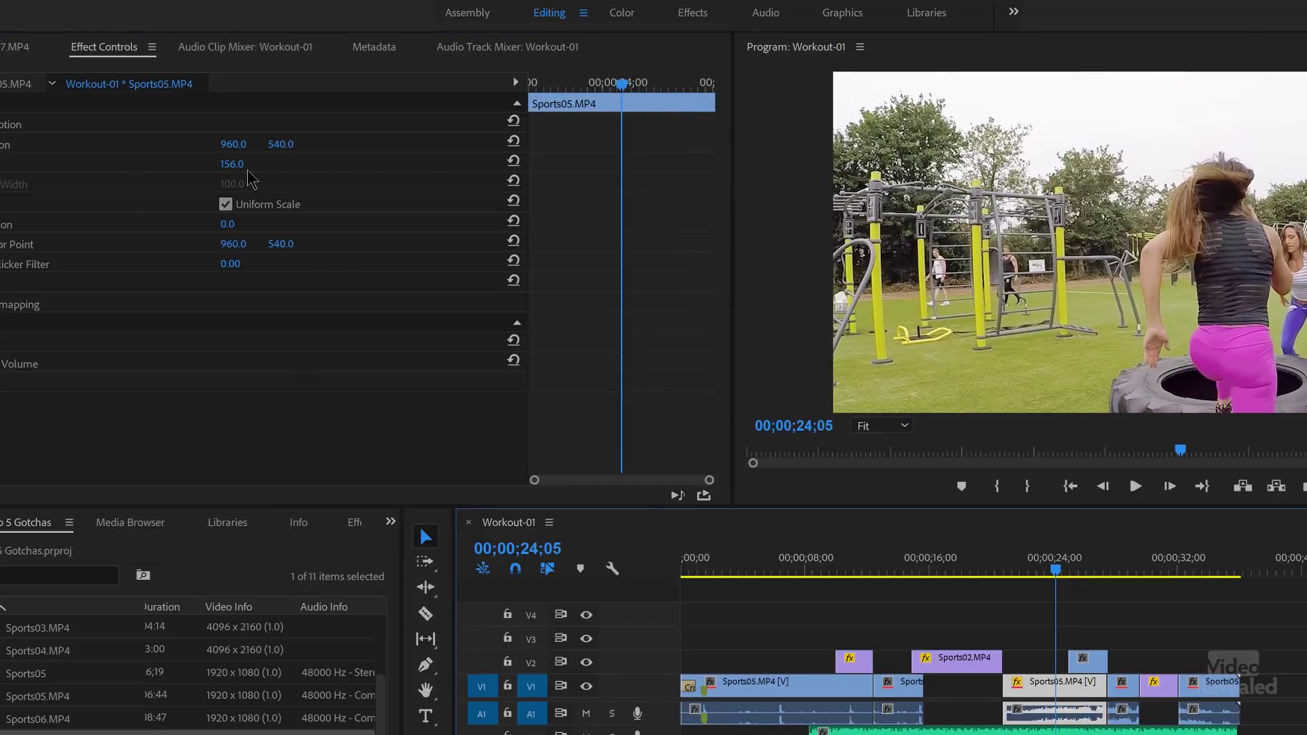
mouse_move(237, 174)
left_mouse_down()
mouse_move(158, 174)
mouse_move(235, 164)
left_mouse_up()
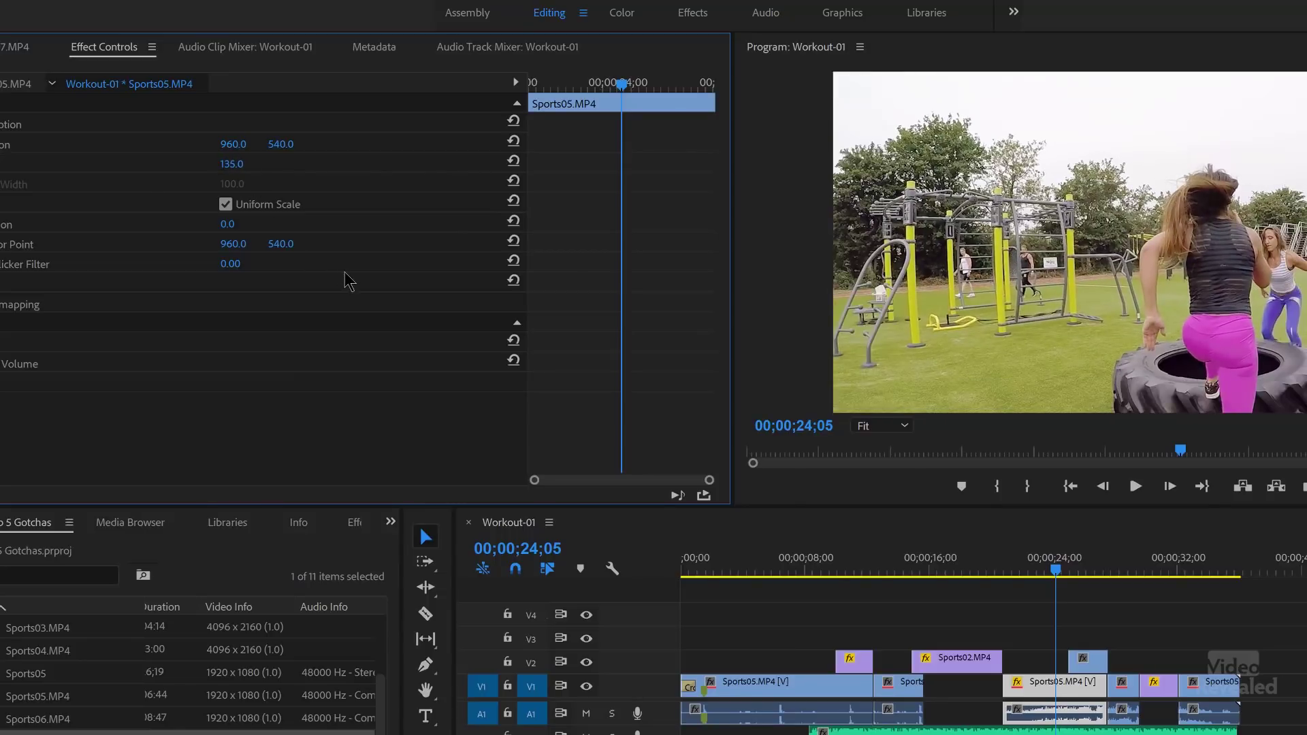
left_click(513, 161)
Select the Sports07.MP4 clip on V2 at 00;00;26;06, and turn on Selection Follows Playhead.
left_click_drag(1075, 573, 1089, 571)
left_click(1089, 665)
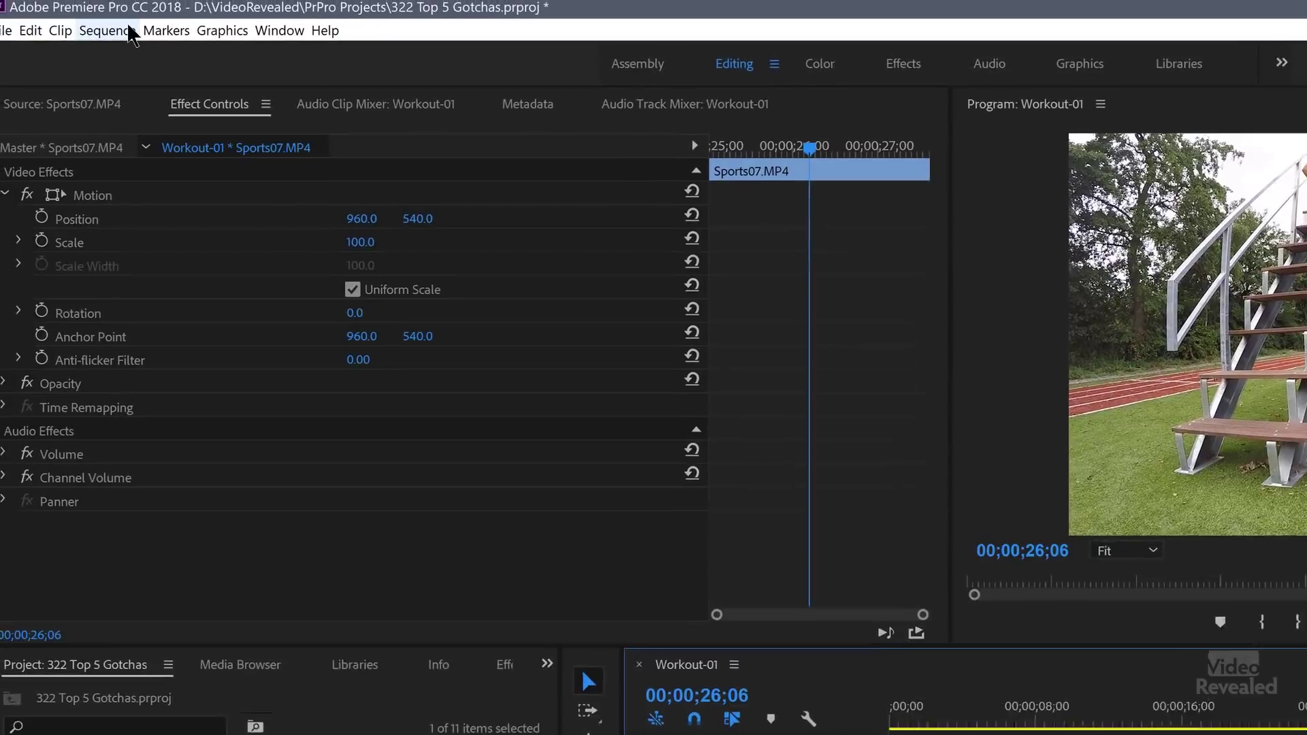
left_click(136, 41)
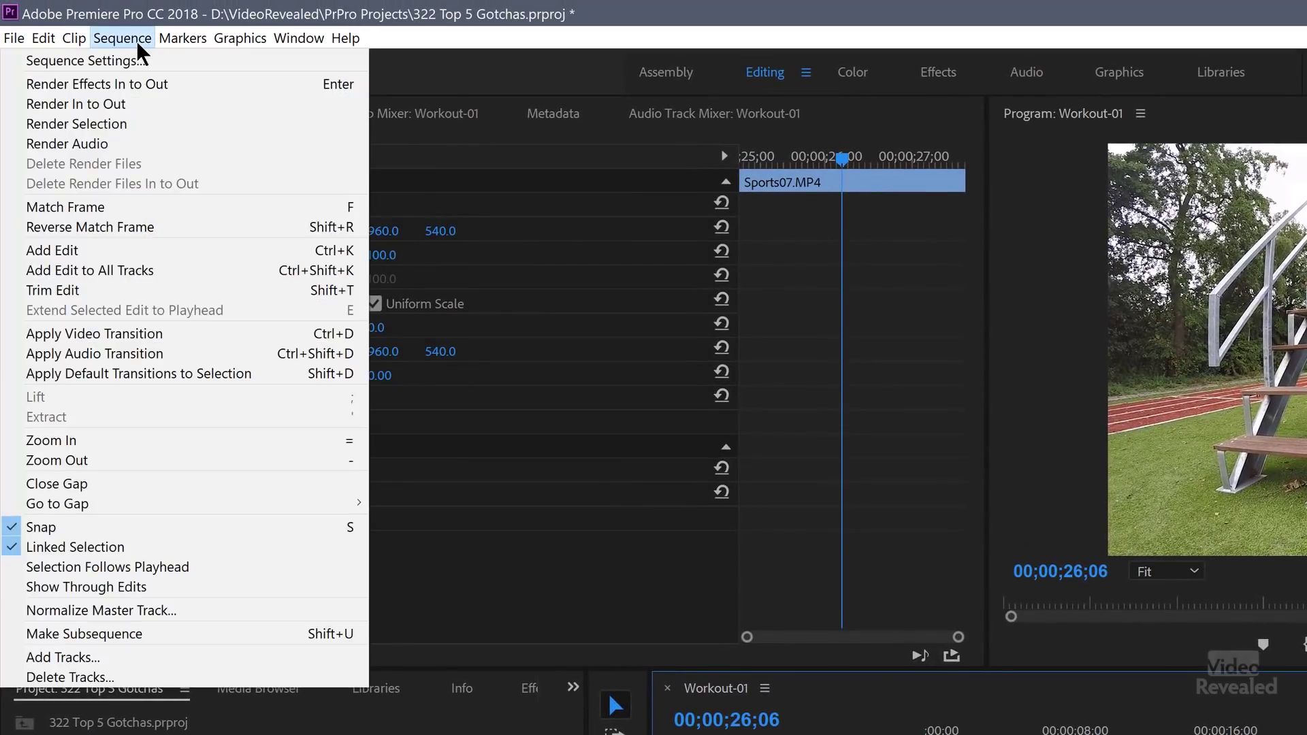
left_click(218, 565)
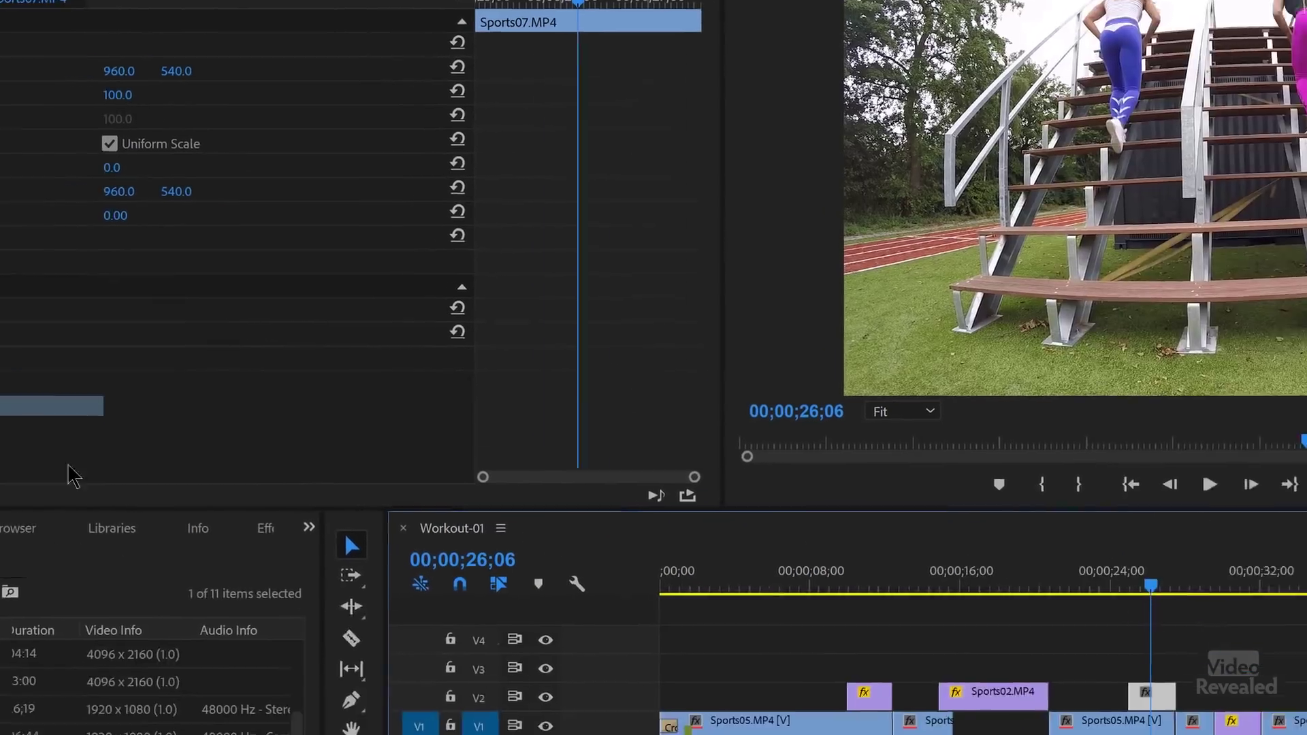
Target track V2 in addition to V1, and scrub the playhead back to the first V2 clip at 00;00;11;01.
left_click_drag(810, 387, 773, 386)
left_click(138, 495)
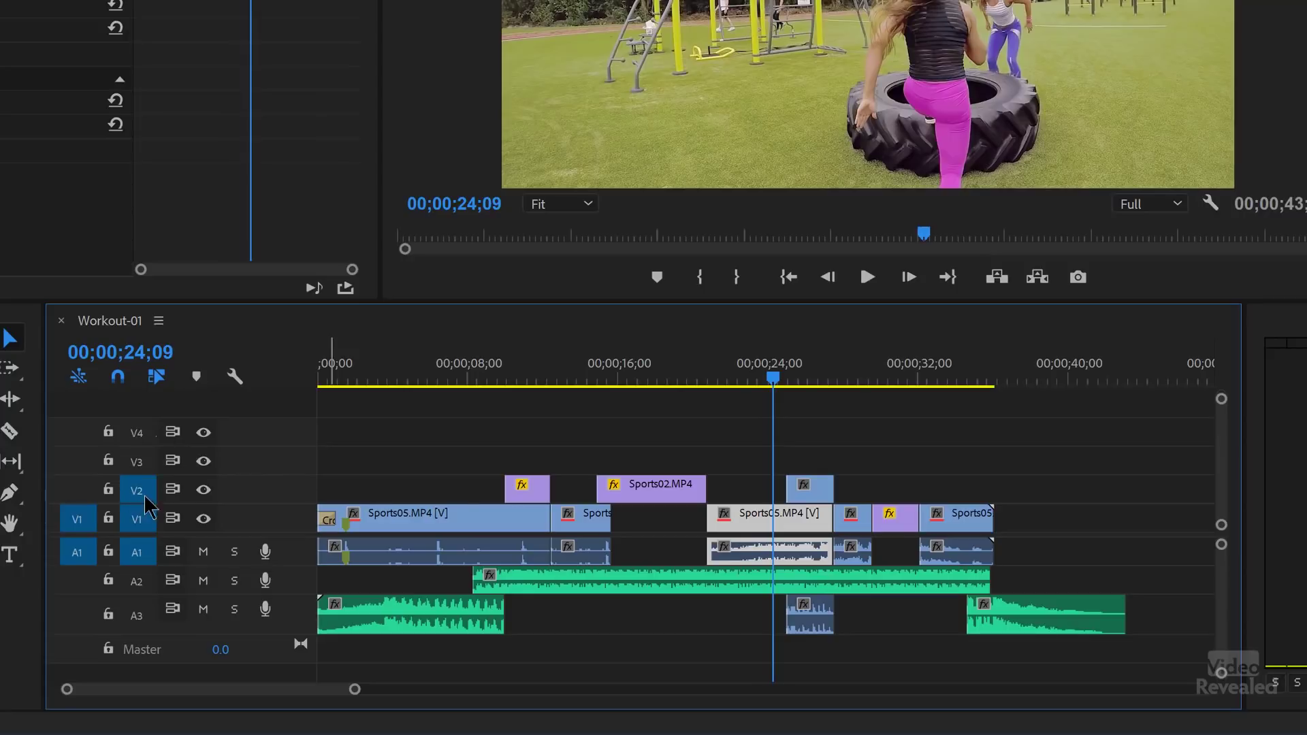
left_click_drag(773, 380, 525, 435)
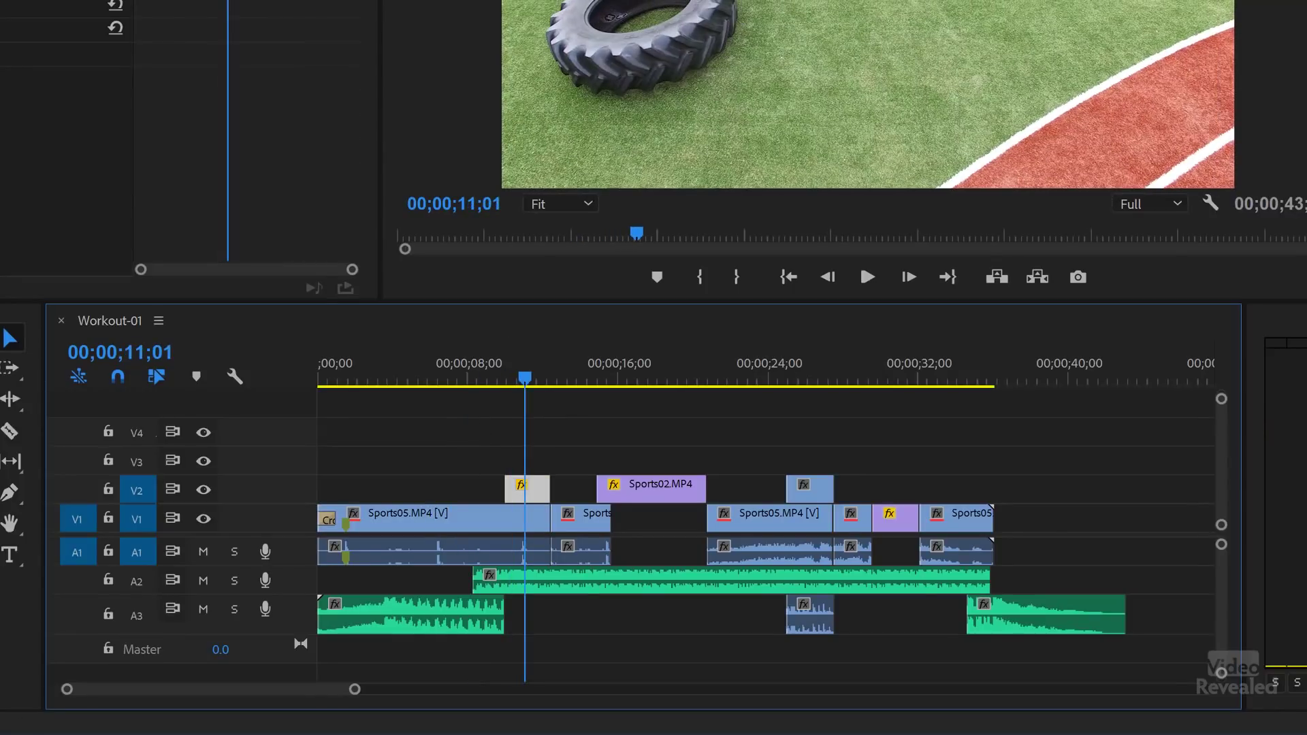